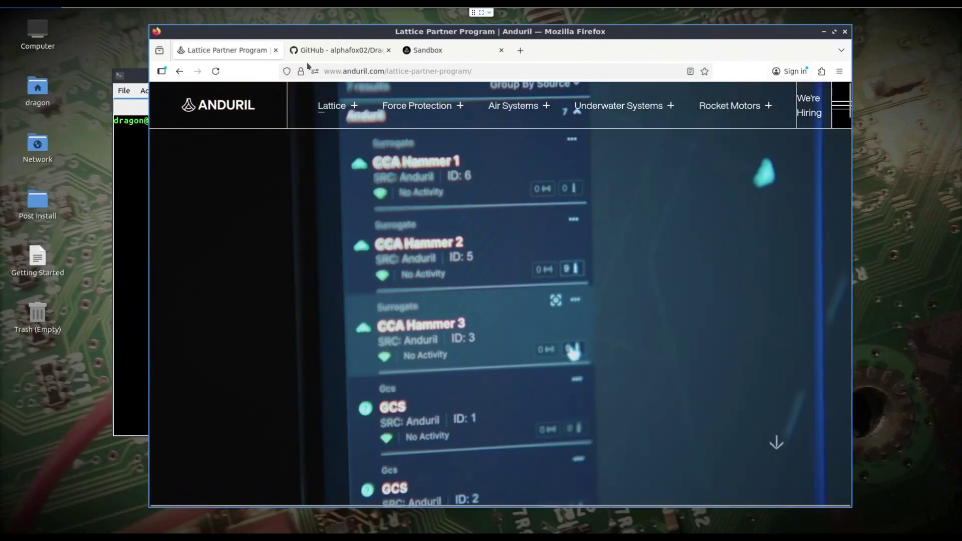
Switch to the alphafox02/DragonSync repository page and its main-branch file list.
{"action": "left_click", "coordinate": [329, 51]}
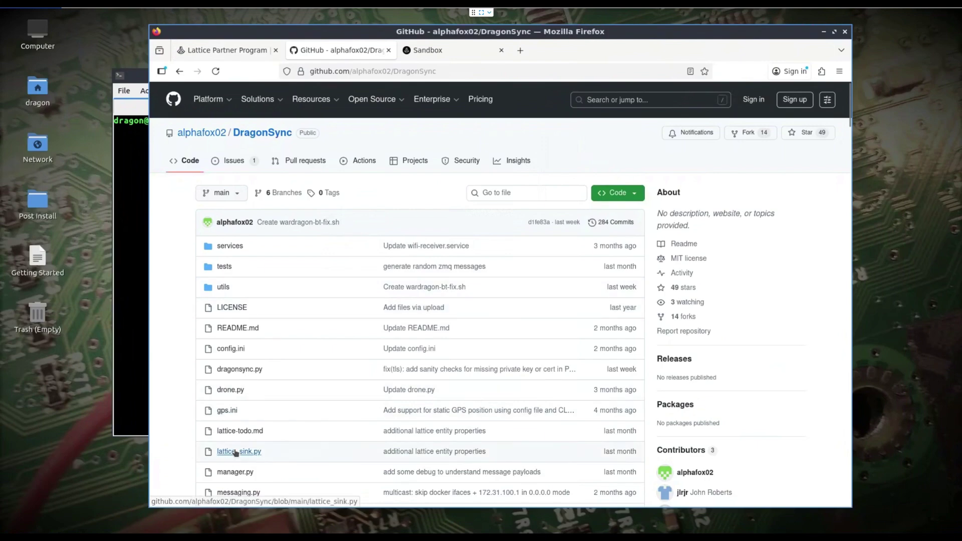
Open lattice_sink.py from the DragonSync repository and scroll down through its code.
{"action": "left_click", "coordinate": [239, 453]}
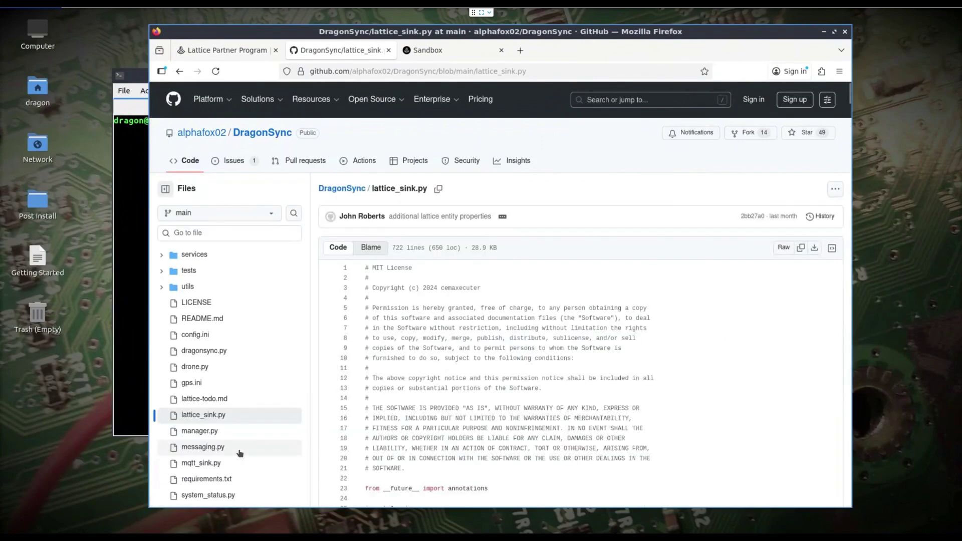
{"action": "scroll", "coordinate": [442, 343], "scroll_direction": "down", "scroll_amount": 8}
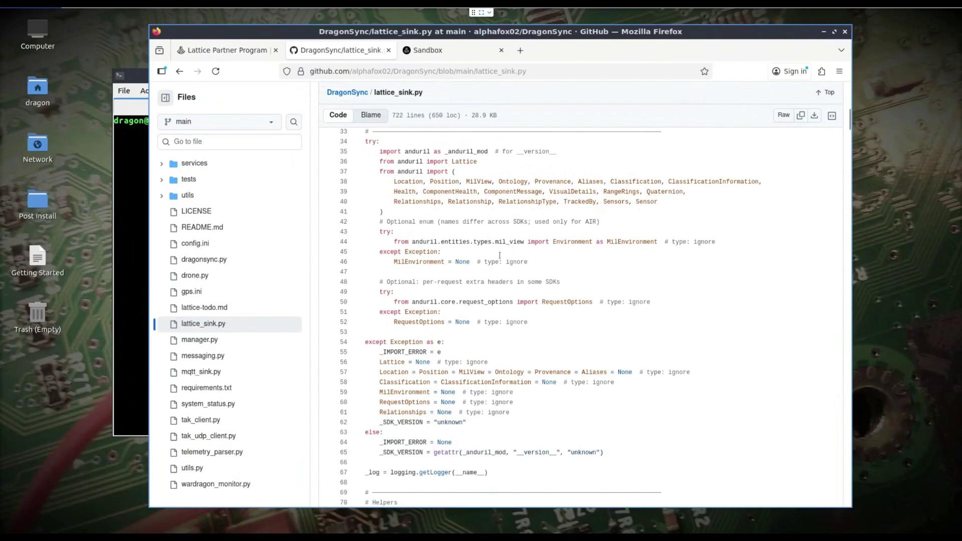
Scroll lattice_sink.py back up to its anduril SDK import block.
{"action": "scroll", "coordinate": [443, 239], "scroll_direction": "up", "scroll_amount": 10}
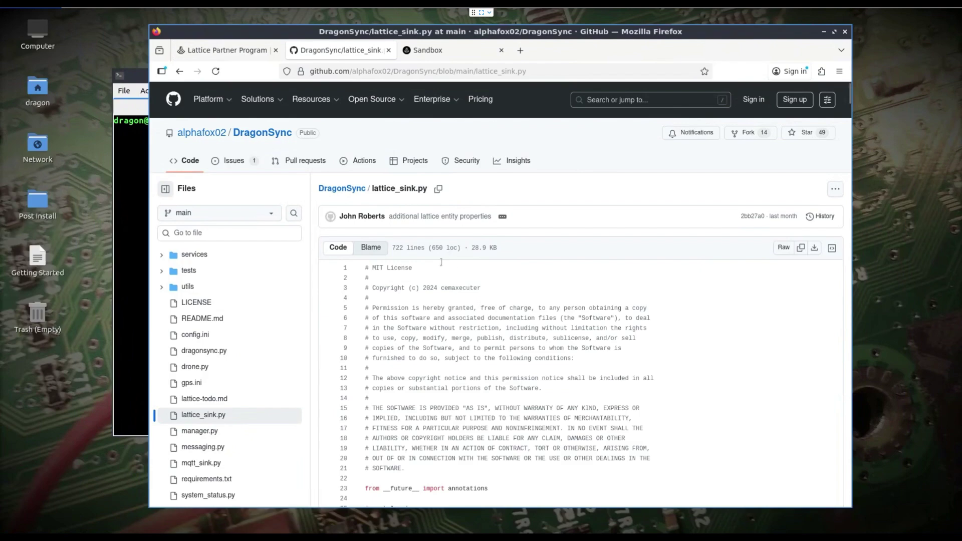
{"action": "mouse_move", "coordinate": [435, 53]}
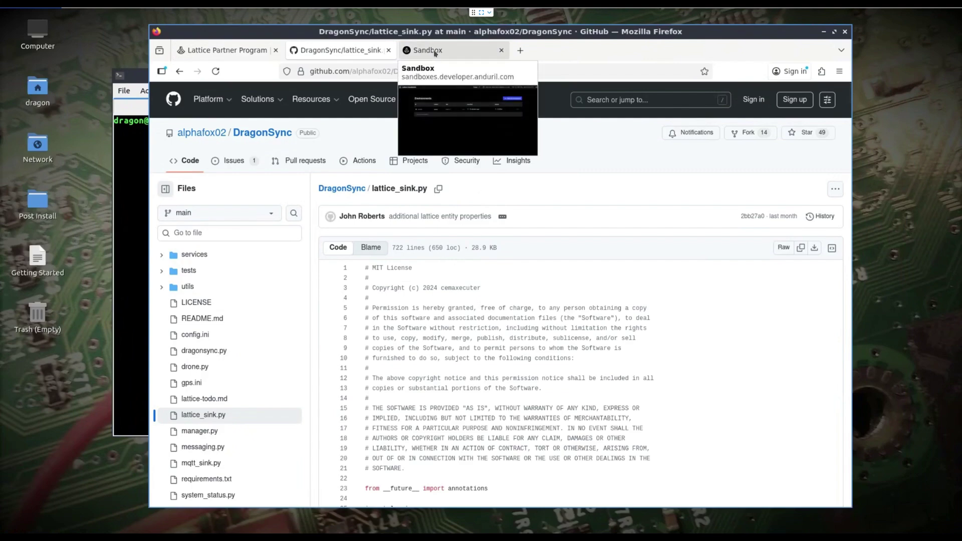
View the Lattice Sandboxes environments list showing wnvllk, then raise the DragonSync terminal.
{"action": "left_click", "coordinate": [434, 53]}
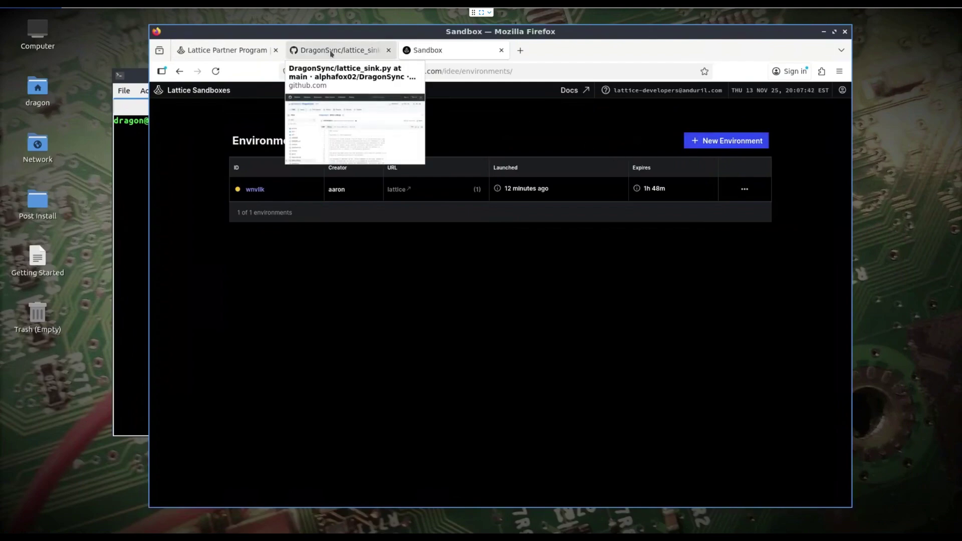
{"action": "left_click", "coordinate": [129, 177]}
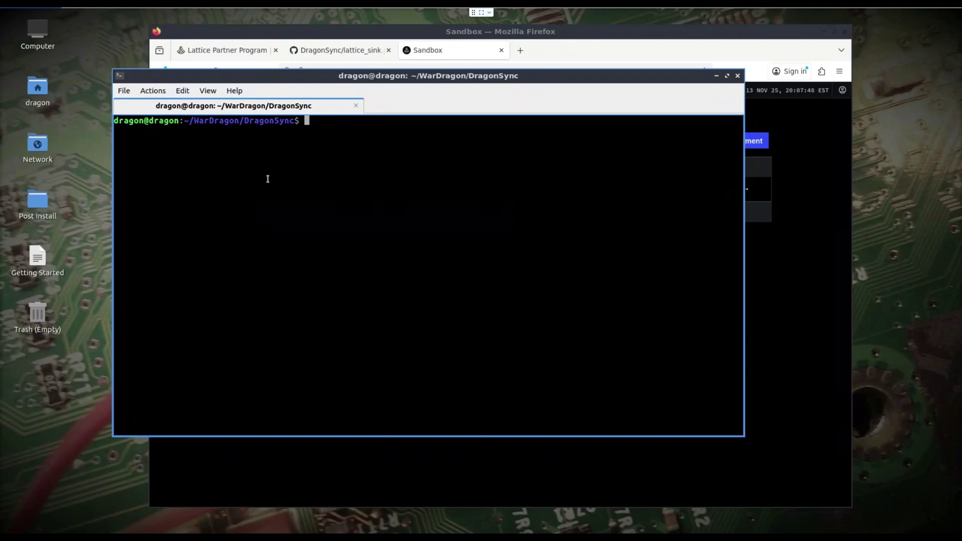
List the DragonSync folder with ls and open config.ini in nano at the tak_host value.
{"action": "type", "text": "ls"}
{"action": "key", "text": "Return"}
{"action": "type", "text": "nan"}
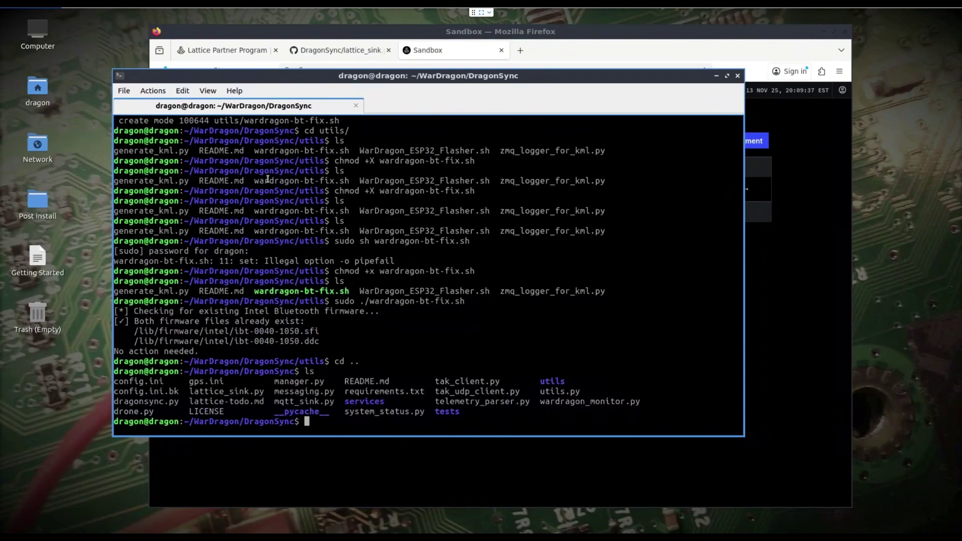
{"action": "type", "text": "nano config.ini"}
{"action": "key", "text": "Return"}
{"action": "key", "text": "Down"}
{"action": "key", "text": "Down"}
{"action": "key", "text": "Down"}
{"action": "key", "text": "Down"}
{"action": "key", "text": "Down"}
{"action": "key", "text": "Down"}
{"action": "key", "text": "Right"}
{"action": "key", "text": "Right"}
{"action": "key", "text": "Right"}
{"action": "key", "text": "Right"}
{"action": "key", "text": "Right"}
{"action": "key", "text": "Right"}
{"action": "key", "text": "Right"}
{"action": "key", "text": "Right"}
{"action": "key", "text": "Right"}
{"action": "key", "text": "Right"}
{"action": "key", "text": "Right"}
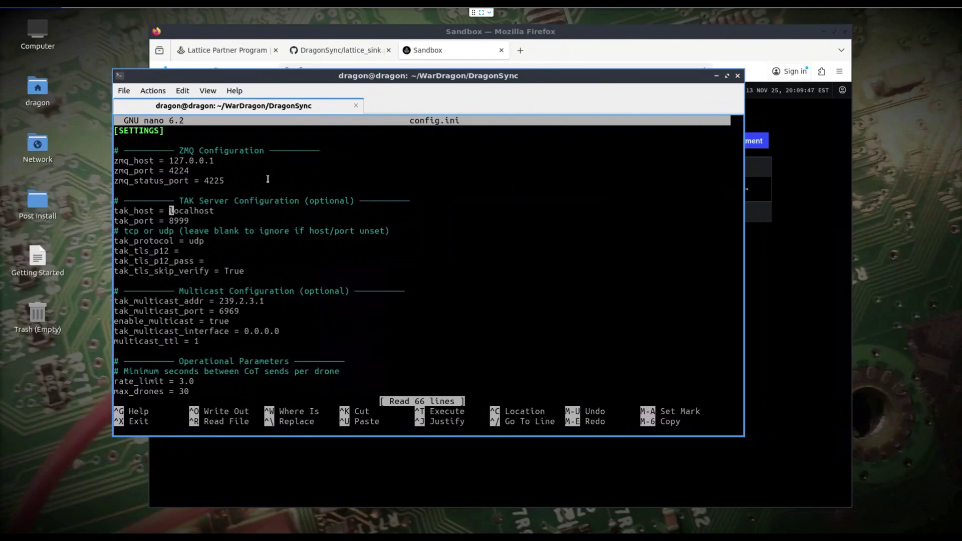
Clear the tak_host, tak_port 8999 and tak_protocol udp values in config.ini.
{"action": "key", "text": "Delete"}
{"action": "key", "text": "Delete"}
{"action": "key", "text": "Delete"}
{"action": "key", "text": "Delete"}
{"action": "key", "text": "Delete"}
{"action": "key", "text": "Delete"}
{"action": "key", "text": "Delete"}
{"action": "key", "text": "Delete"}
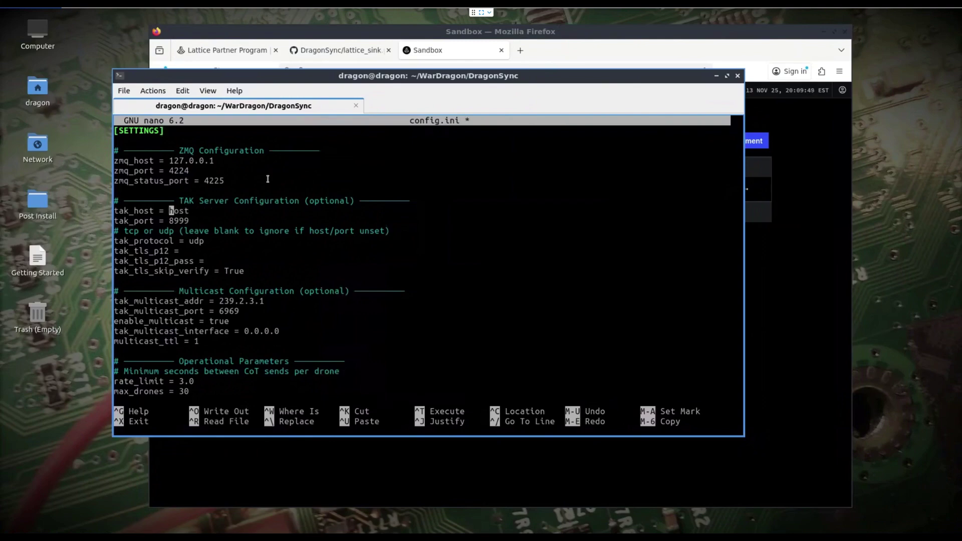
{"action": "key", "text": "Down"}
{"action": "key", "text": "Delete"}
{"action": "key", "text": "Delete"}
{"action": "key", "text": "Delete"}
{"action": "key", "text": "Delete"}
{"action": "key", "text": "Down"}
{"action": "key", "text": "Down"}
{"action": "key", "text": "Right"}
{"action": "key", "text": "Right"}
{"action": "key", "text": "Right"}
{"action": "key", "text": "Right"}
{"action": "key", "text": "Delete"}
{"action": "key", "text": "Delete"}
Change lattice_enabled from false to true and move the terminal aside.
{"action": "key", "text": "Down"}
{"action": "key", "text": "Down"}
{"action": "key", "text": "Down"}
{"action": "key", "text": "Down"}
{"action": "key", "text": "Down"}
{"action": "key", "text": "Down"}
{"action": "key", "text": "Down"}
{"action": "key", "text": "Down"}
{"action": "key", "text": "Down"}
{"action": "key", "text": "Down"}
{"action": "key", "text": "Down"}
{"action": "key", "text": "Down"}
{"action": "key", "text": "Down"}
{"action": "key", "text": "Down"}
{"action": "key", "text": "Down"}
{"action": "key", "text": "Down"}
{"action": "key", "text": "Down"}
{"action": "key", "text": "Down"}
{"action": "key", "text": "Down"}
{"action": "key", "text": "Down"}
{"action": "key", "text": "Down"}
{"action": "key", "text": "Down"}
{"action": "key", "text": "Down"}
{"action": "key", "text": "Down"}
{"action": "key", "text": "Down"}
{"action": "key", "text": "Down"}
{"action": "key", "text": "Down"}
{"action": "key", "text": "Down"}
{"action": "key", "text": "Down"}
{"action": "key", "text": "Down"}
{"action": "key", "text": "Down"}
{"action": "key", "text": "Down"}
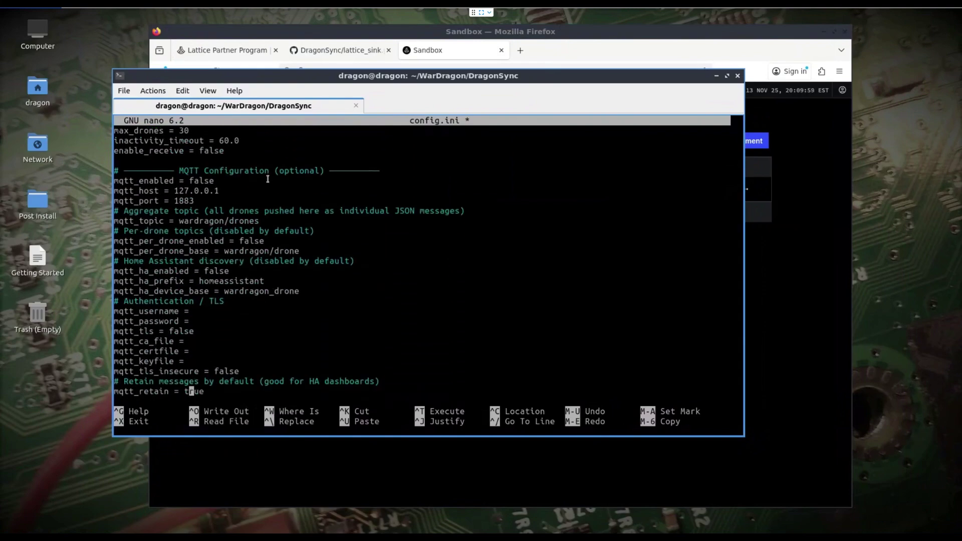
{"action": "key", "text": "Down"}
{"action": "key", "text": "Down"}
{"action": "key", "text": "Down"}
{"action": "key", "text": "Down"}
{"action": "key", "text": "Down"}
{"action": "key", "text": "Down"}
{"action": "key", "text": "Down"}
{"action": "key", "text": "Down"}
{"action": "key", "text": "Down"}
{"action": "key", "text": "Down"}
{"action": "key", "text": "Down"}
{"action": "key", "text": "Down"}
{"action": "key", "text": "Down"}
{"action": "key", "text": "Down"}
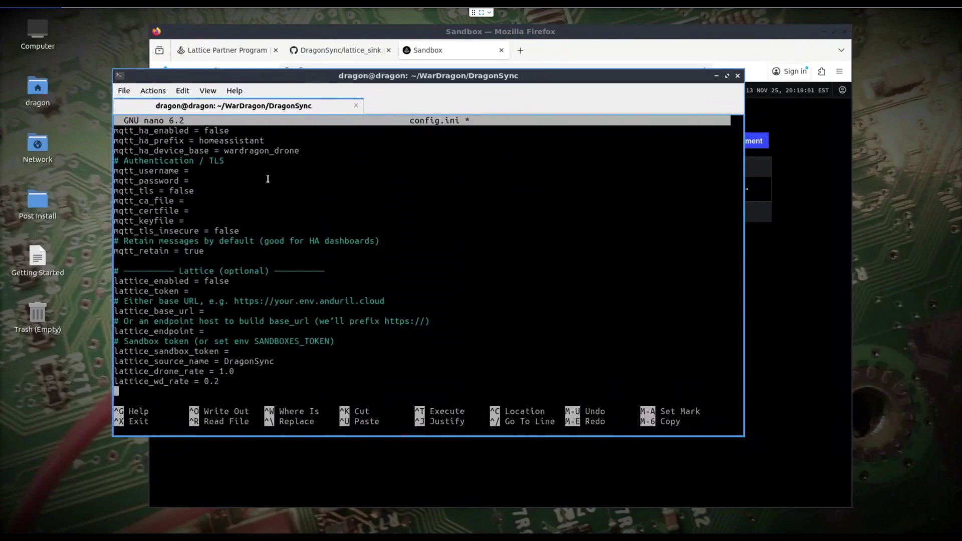
{"action": "key", "text": "Up"}
{"action": "key", "text": "Up"}
{"action": "key", "text": "Up"}
{"action": "key", "text": "Up"}
{"action": "key", "text": "Up"}
{"action": "key", "text": "Up"}
{"action": "key", "text": "Up"}
{"action": "key", "text": "Up"}
{"action": "key", "text": "Up"}
{"action": "key", "text": "Up"}
{"action": "key", "text": "Up"}
{"action": "key", "text": "Right"}
{"action": "key", "text": "Right"}
{"action": "key", "text": "Right"}
{"action": "key", "text": "Right"}
{"action": "key", "text": "Right"}
{"action": "key", "text": "Right"}
{"action": "key", "text": "Right"}
{"action": "key", "text": "Right"}
{"action": "key", "text": "BackSpace"}
{"action": "key", "text": "BackSpace"}
{"action": "key", "text": "BackSpace"}
{"action": "key", "text": "BackSpace"}
{"action": "key", "text": "BackSpace"}
{"action": "type", "text": "true"}
{"action": "left_click_drag", "start_coordinate": [238, 79], "coordinate": [165, 79]}
Reload the Sandbox environments page and open the wnvllk environment's details.
{"action": "left_click", "coordinate": [742, 288]}
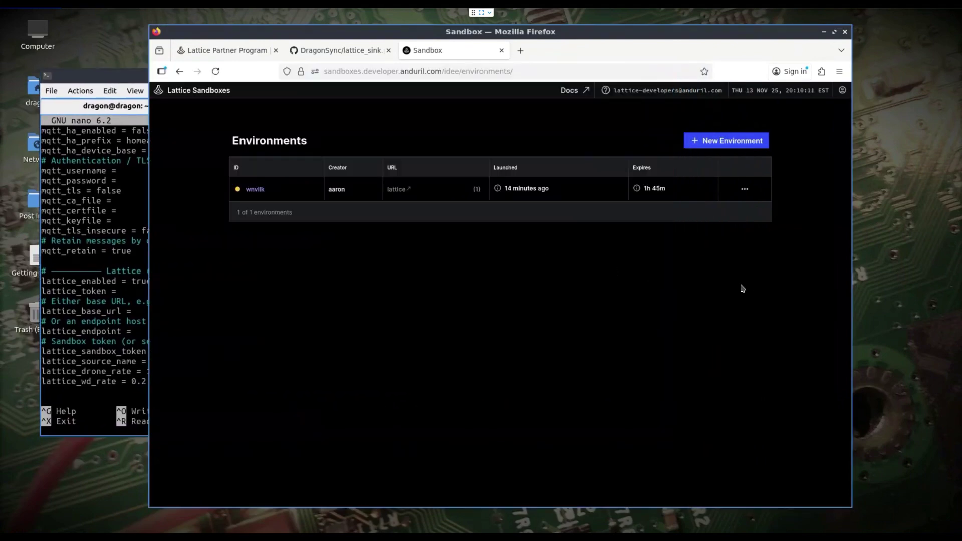
{"action": "left_click", "coordinate": [215, 72]}
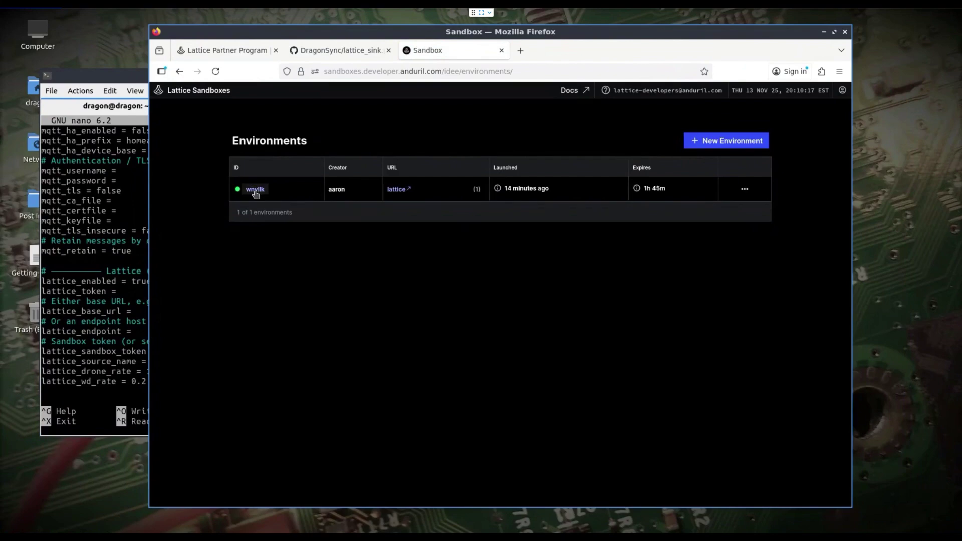
{"action": "left_click", "coordinate": [255, 189]}
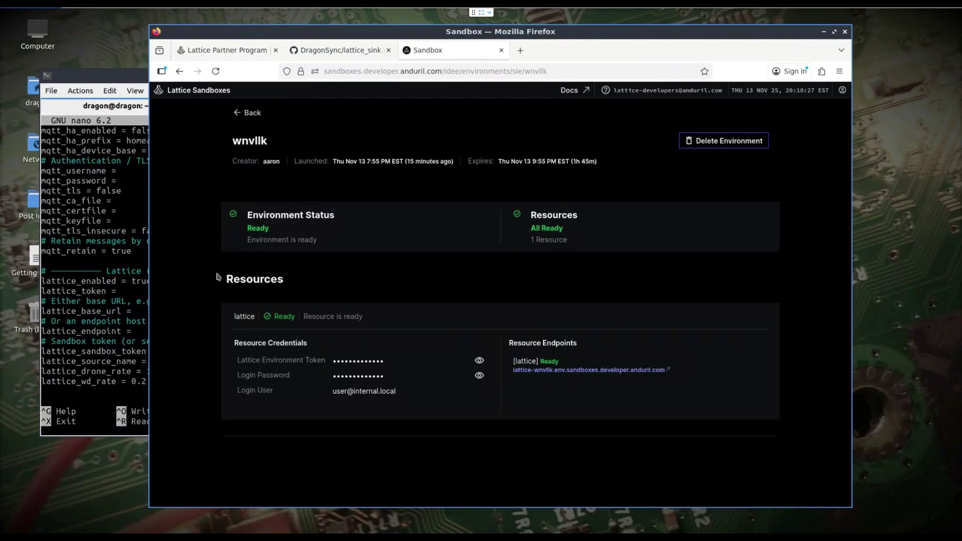
{"action": "left_click", "coordinate": [116, 290]}
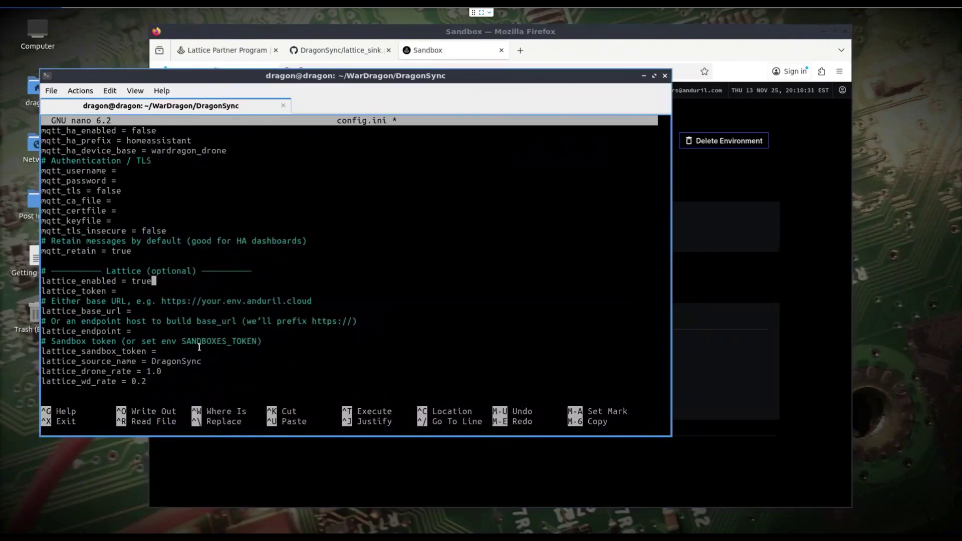
Under Account & Security, create a 7-day bearer token named wardragon and copy its value.
{"action": "left_click", "coordinate": [824, 122]}
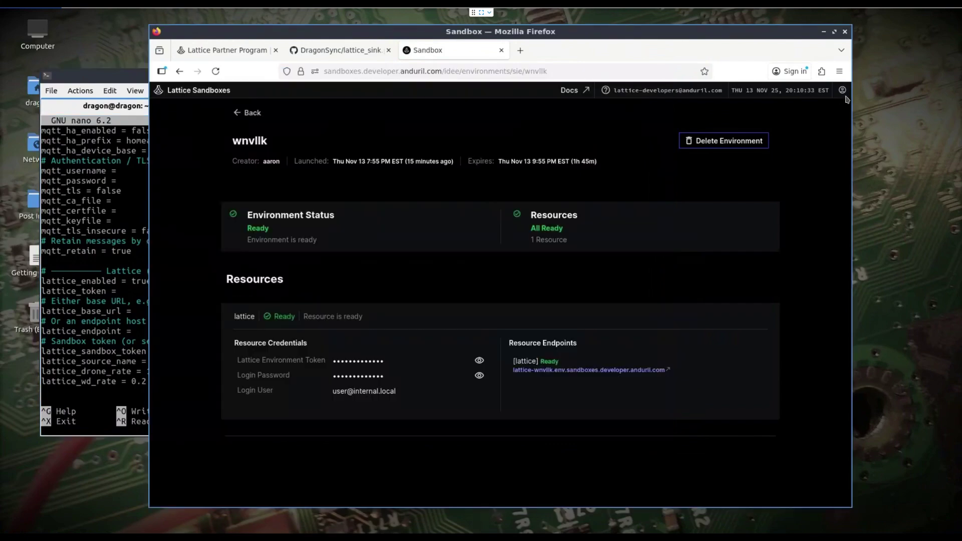
{"action": "left_click", "coordinate": [841, 90]}
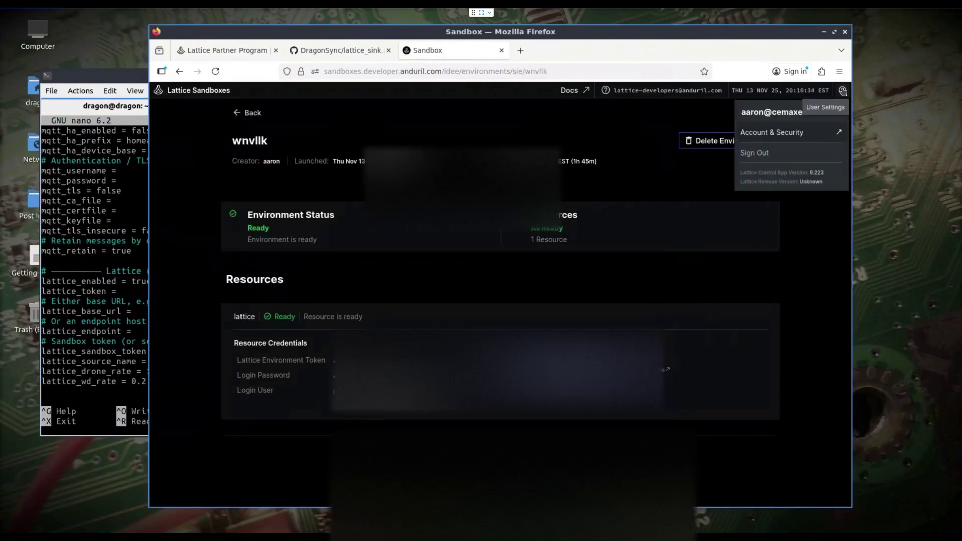
{"action": "left_click", "coordinate": [784, 133]}
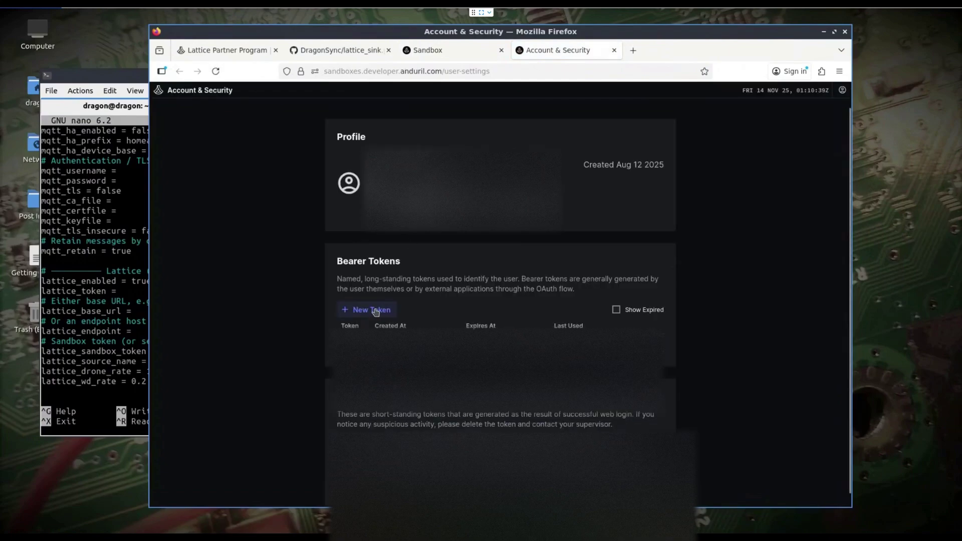
{"action": "left_click", "coordinate": [375, 312]}
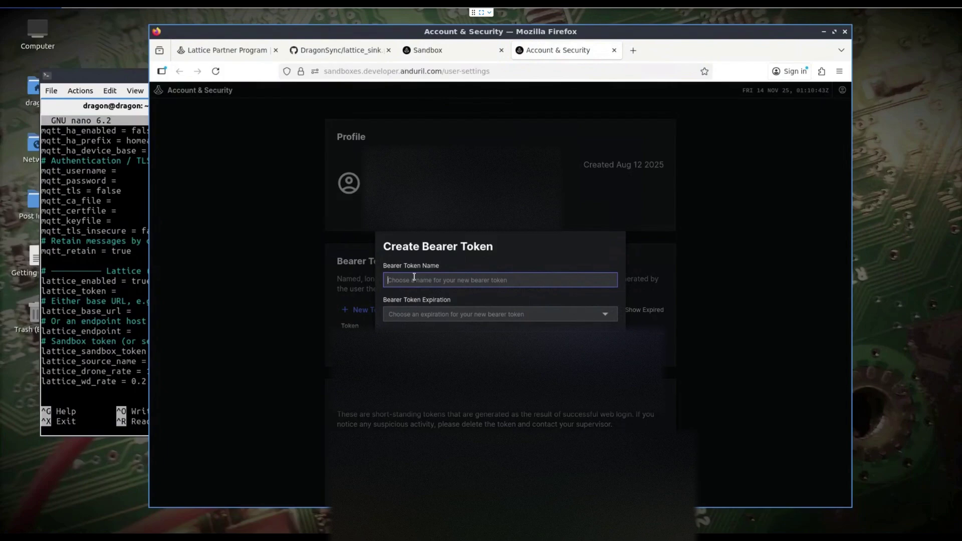
{"action": "type", "text": "wardragon"}
{"action": "left_click", "coordinate": [488, 316]}
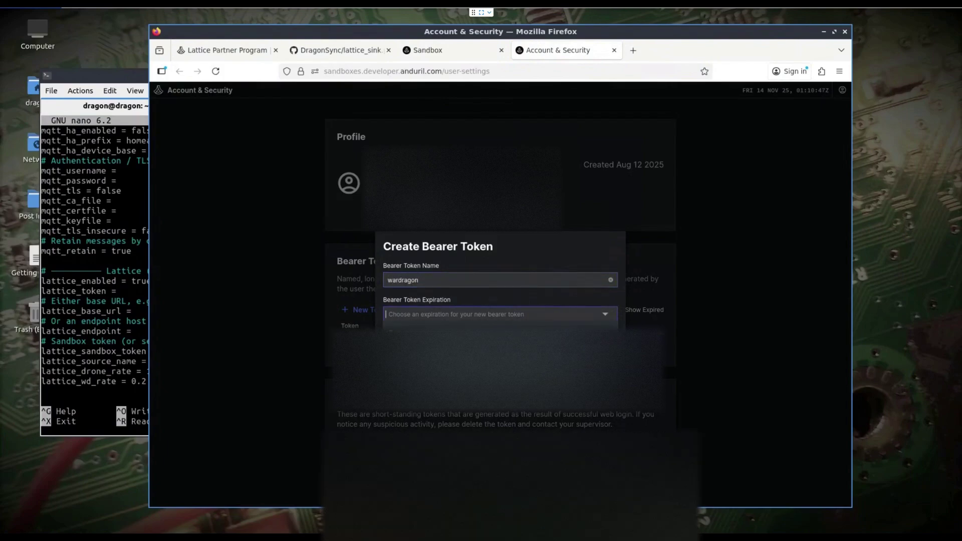
{"action": "left_click", "coordinate": [414, 326]}
{"action": "key", "text": "Return"}
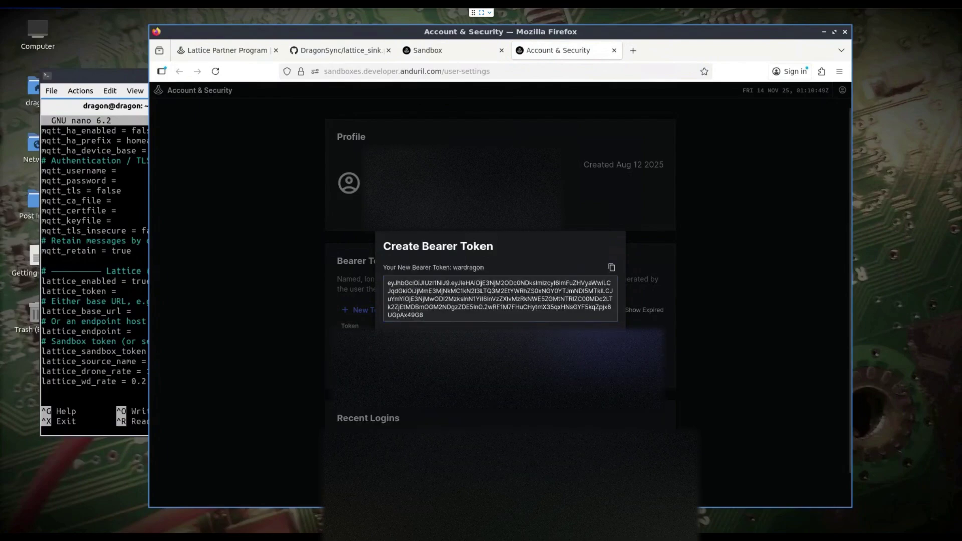
{"action": "left_click", "coordinate": [611, 268]}
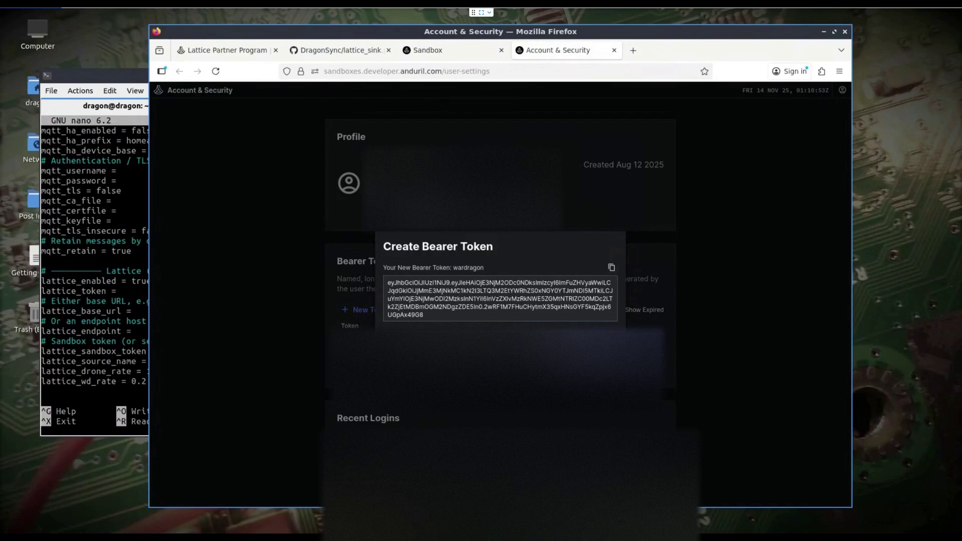
Paste the copied bearer token as the lattice_sandbox_token value in config.ini.
{"action": "key", "text": "Escape"}
{"action": "left_click", "coordinate": [116, 282]}
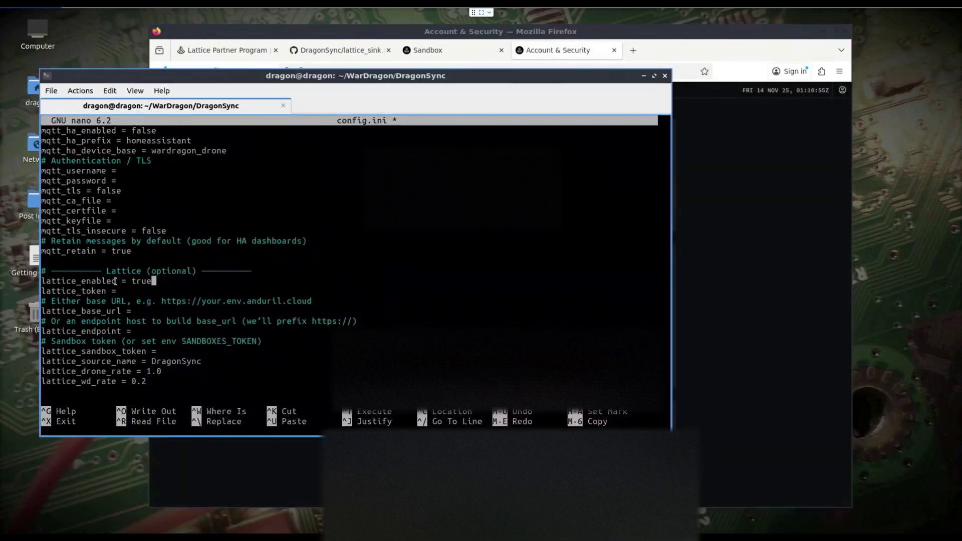
{"action": "key", "text": "Down"}
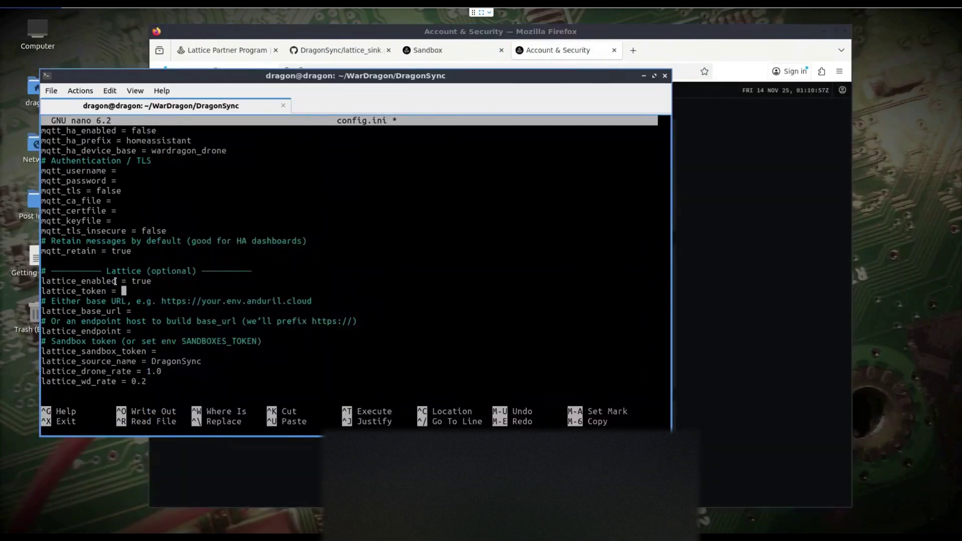
{"action": "key", "text": "Down"}
{"action": "key", "text": "Down"}
{"action": "key", "text": "Down"}
{"action": "key", "text": "Down"}
{"action": "key", "text": "Down"}
{"action": "key", "text": "Down"}
{"action": "key", "text": "Right"}
{"action": "key", "text": "Right"}
{"action": "key", "text": "Right"}
{"action": "key", "text": "Right"}
{"action": "key", "text": "Right"}
{"action": "key", "text": "Right"}
{"action": "key", "text": "Right"}
{"action": "right_click", "coordinate": [308, 183]}
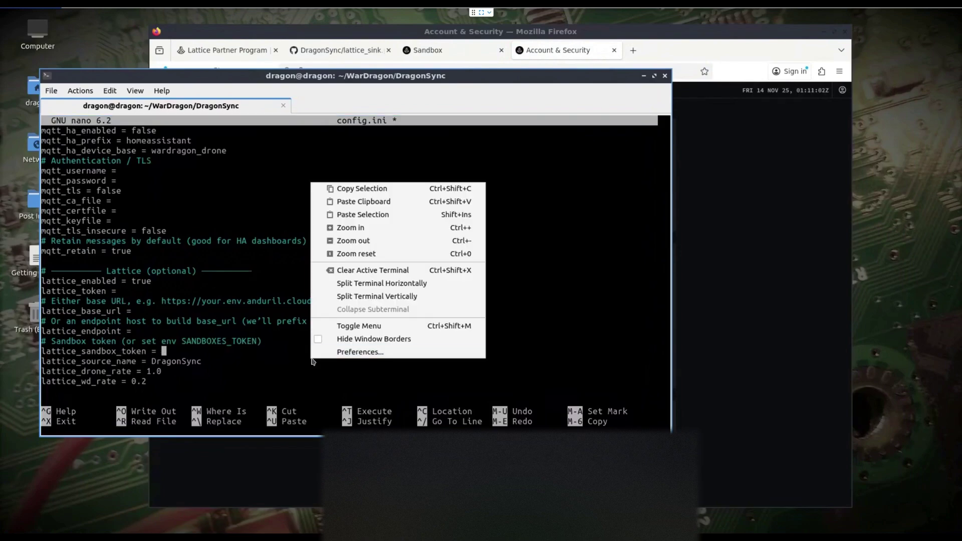
{"action": "left_click", "coordinate": [368, 205]}
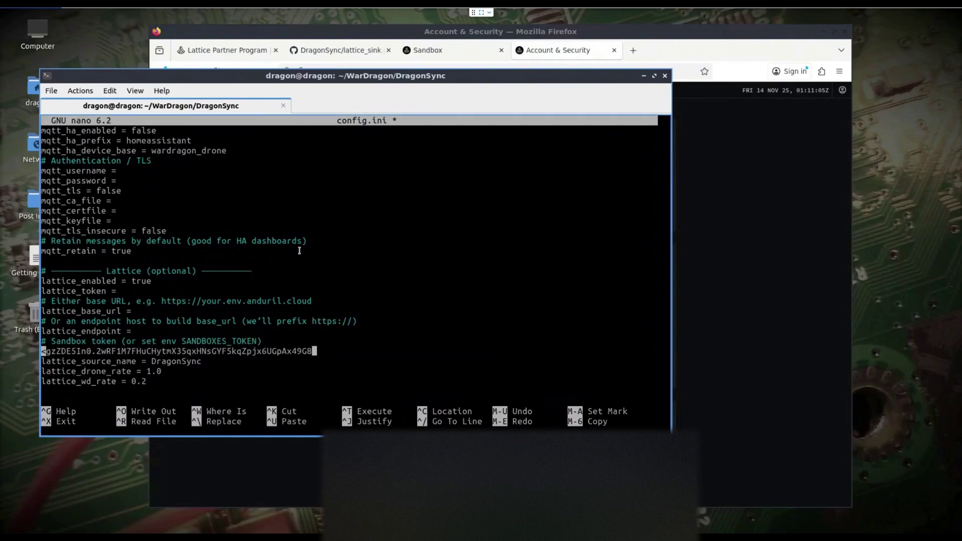
{"action": "key", "text": "Up"}
{"action": "key", "text": "Up"}
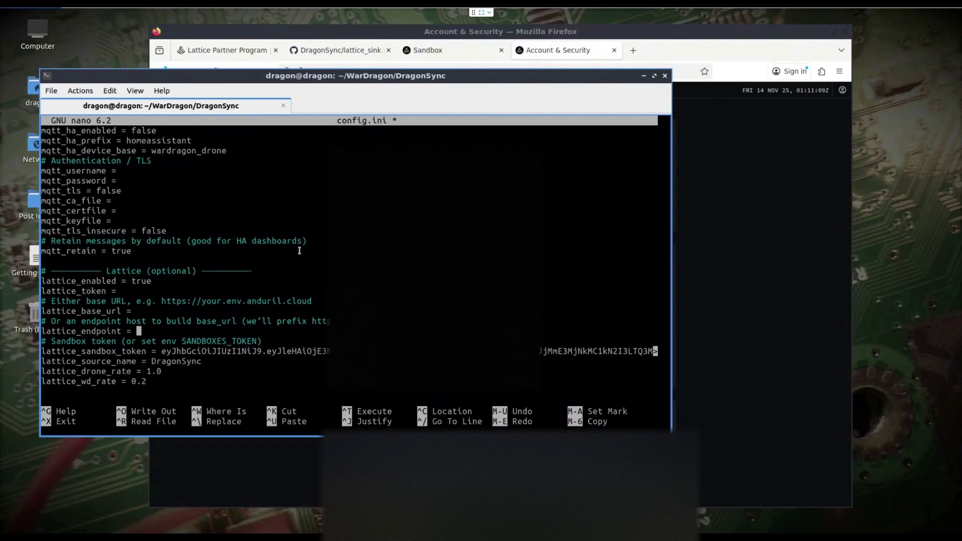
Copy the sandbox endpoint link and paste it as the lattice_endpoint value in config.ini.
{"action": "left_click", "coordinate": [732, 271]}
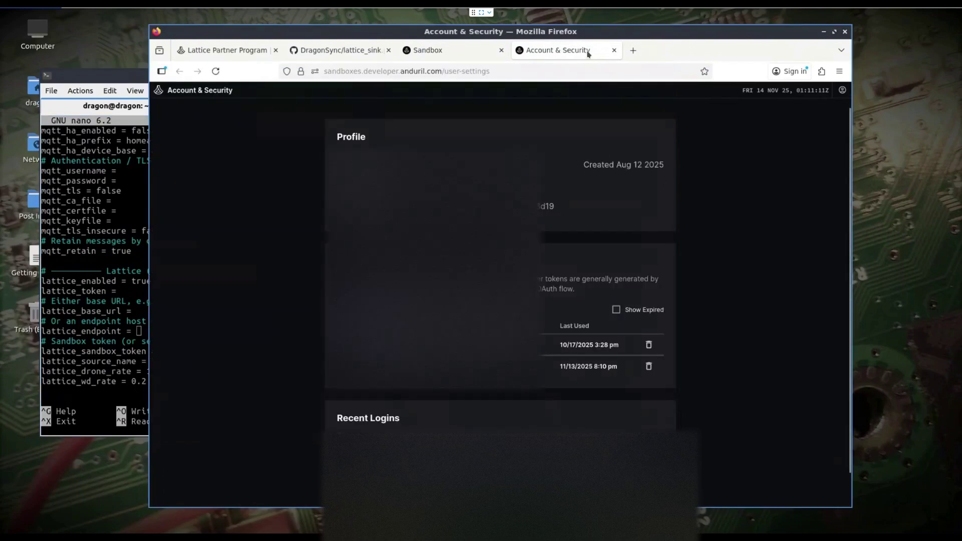
{"action": "left_click", "coordinate": [614, 50]}
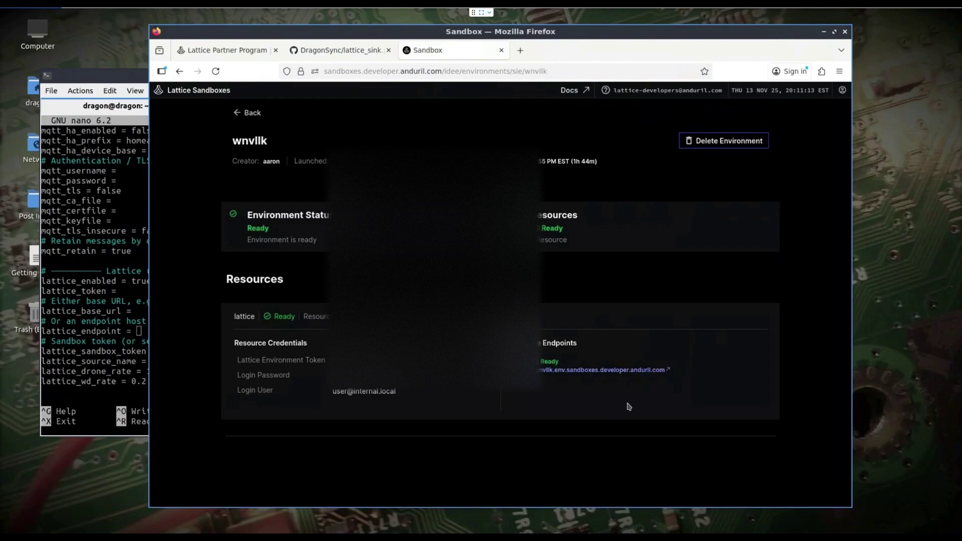
{"action": "right_click", "coordinate": [567, 373]}
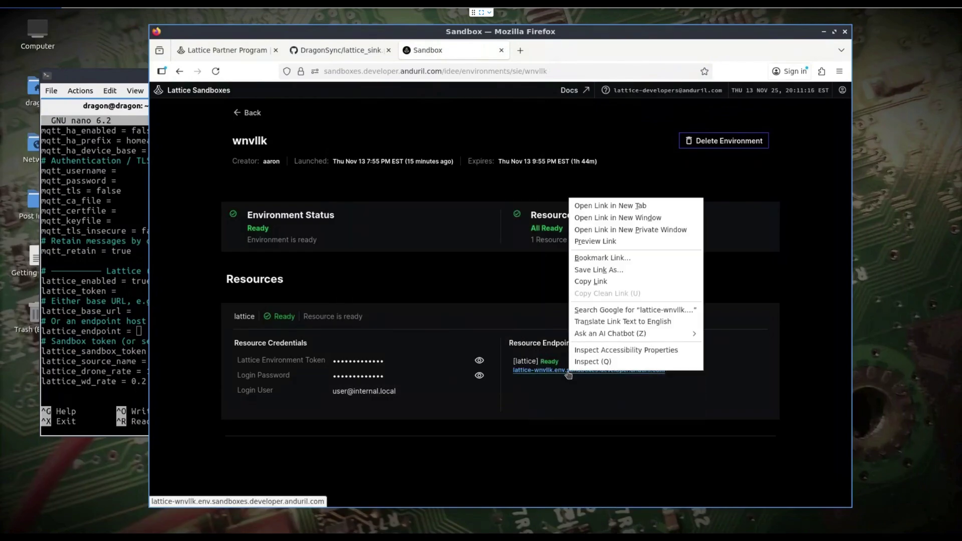
{"action": "left_click", "coordinate": [596, 282]}
{"action": "left_click", "coordinate": [130, 320]}
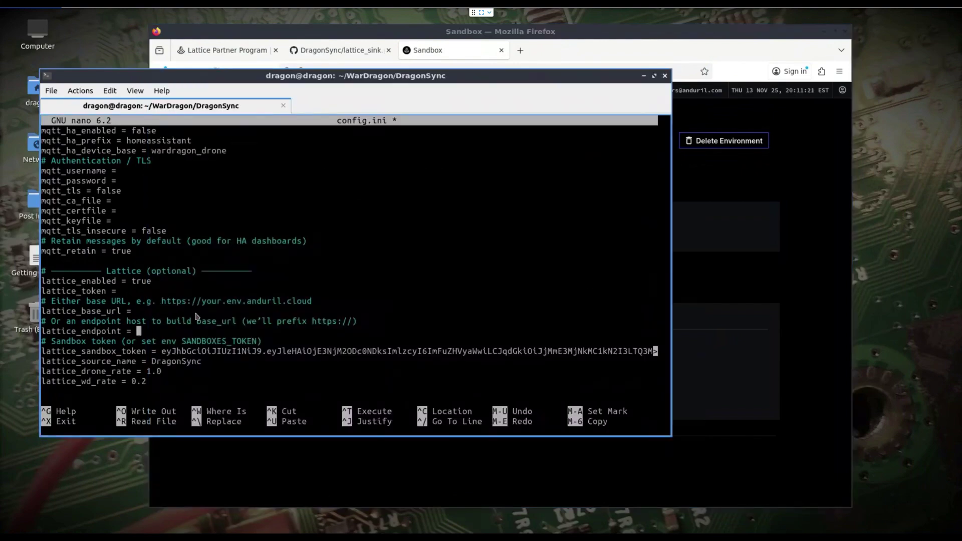
{"action": "right_click", "coordinate": [196, 315]}
{"action": "left_click", "coordinate": [222, 333]}
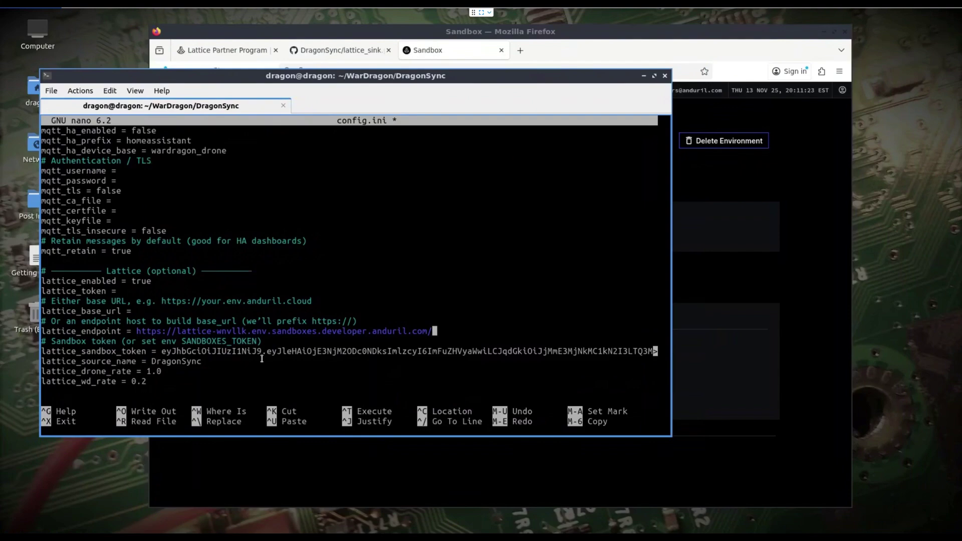
{"action": "key", "text": "Up"}
{"action": "key", "text": "Up"}
{"action": "key", "text": "Up"}
{"action": "key", "text": "Up"}
{"action": "left_click", "coordinate": [445, 466]}
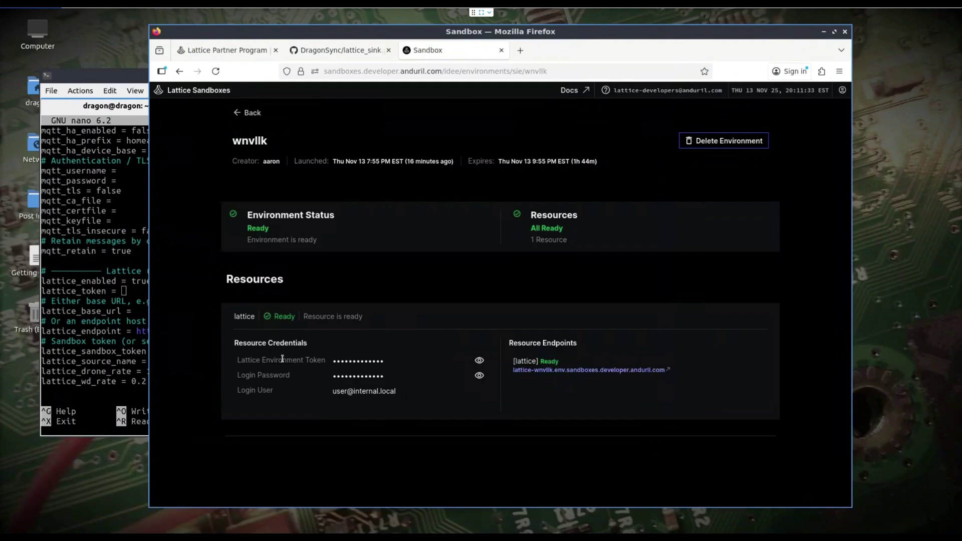
{"action": "mouse_move", "coordinate": [357, 365]}
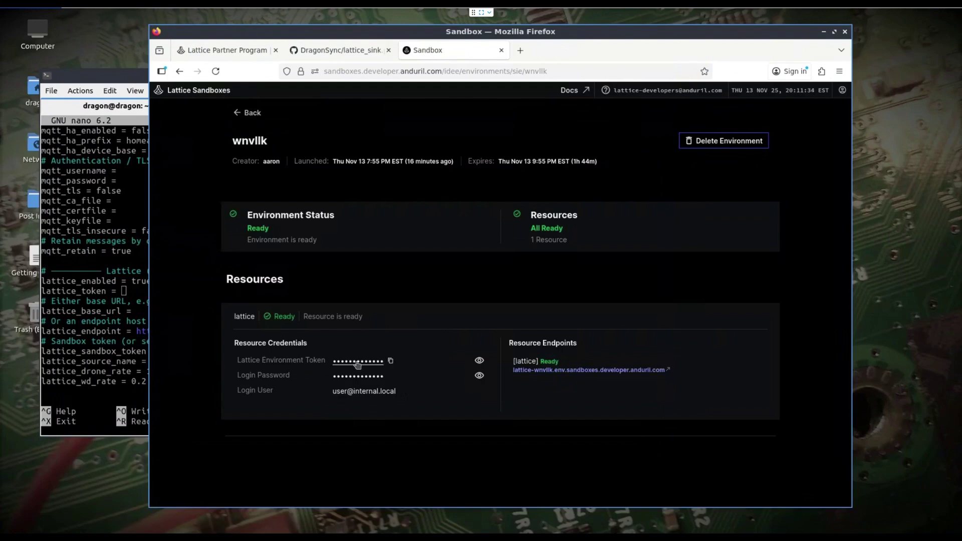
{"action": "left_click", "coordinate": [391, 364]}
{"action": "left_click", "coordinate": [102, 276]}
{"action": "right_click", "coordinate": [156, 294]}
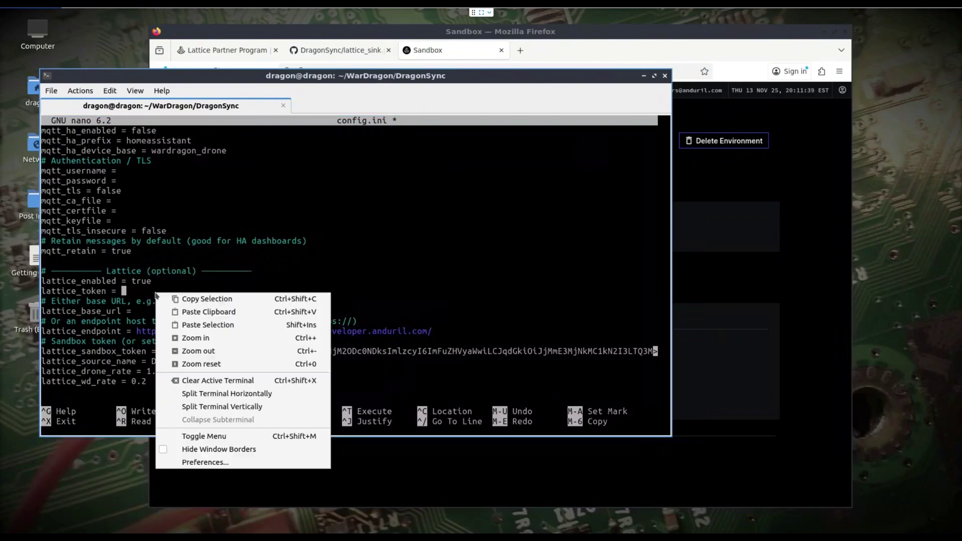
{"action": "left_click", "coordinate": [200, 312]}
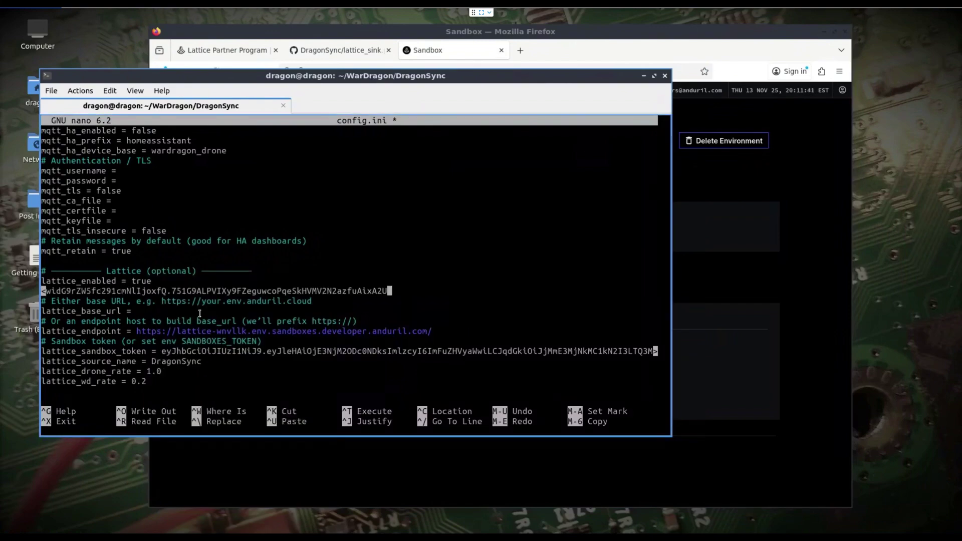
{"action": "key", "text": "Down"}
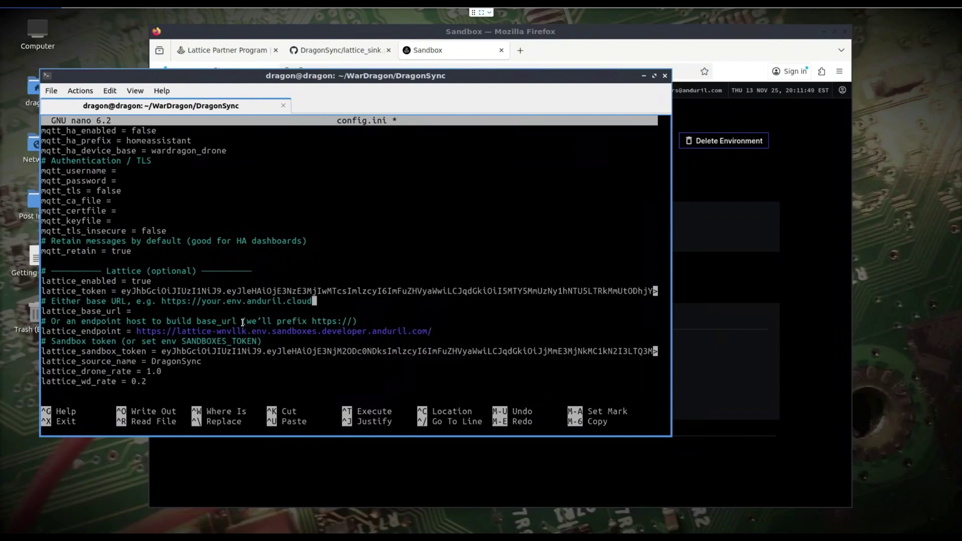
{"action": "key", "text": "ctrl+o"}
{"action": "key", "text": "Return"}
Leave the editor and stop the dragonsync.service with sudo systemctl.
{"action": "key", "text": "ctrl+x"}
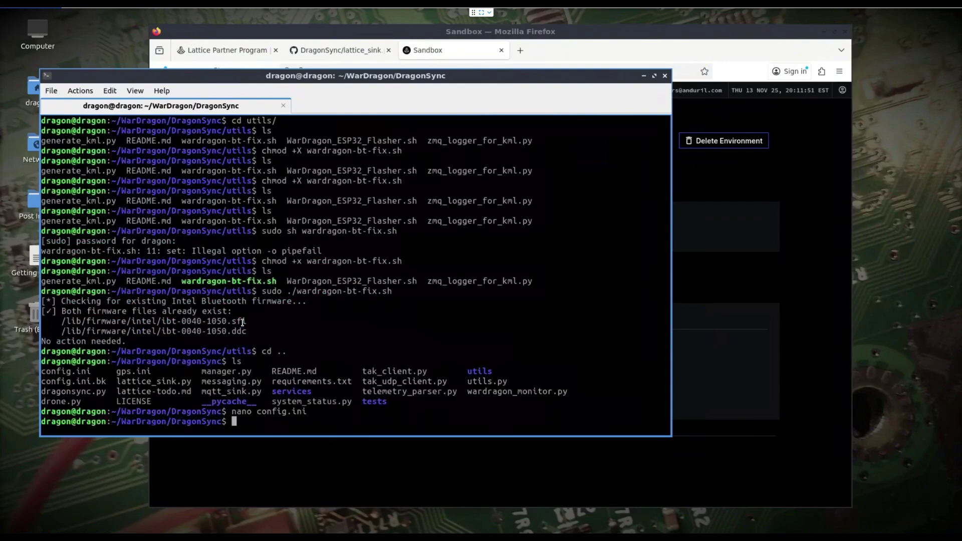
{"action": "type", "text": "sudo systemctl stop dragonsync.service"}
{"action": "key", "text": "Return"}
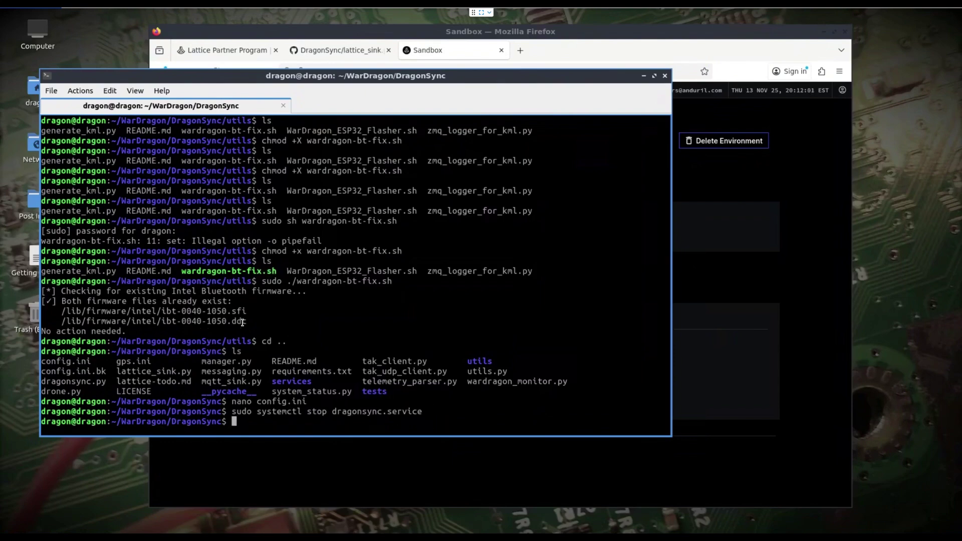
Test-run python3 dragonsync.py -d until the Lattice sink reports enabled, then interrupt it.
{"action": "type", "text": "python"}
{"action": "key", "text": "BackSpace"}
{"action": "type", "text": "3 dragonsync.py -d"}
{"action": "key", "text": "Return"}
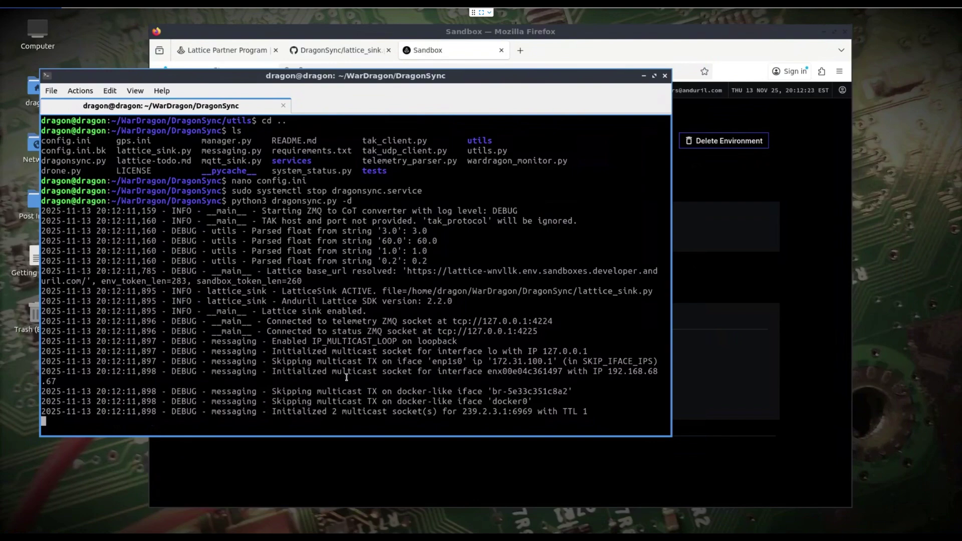
{"action": "key", "text": "ctrl+c"}
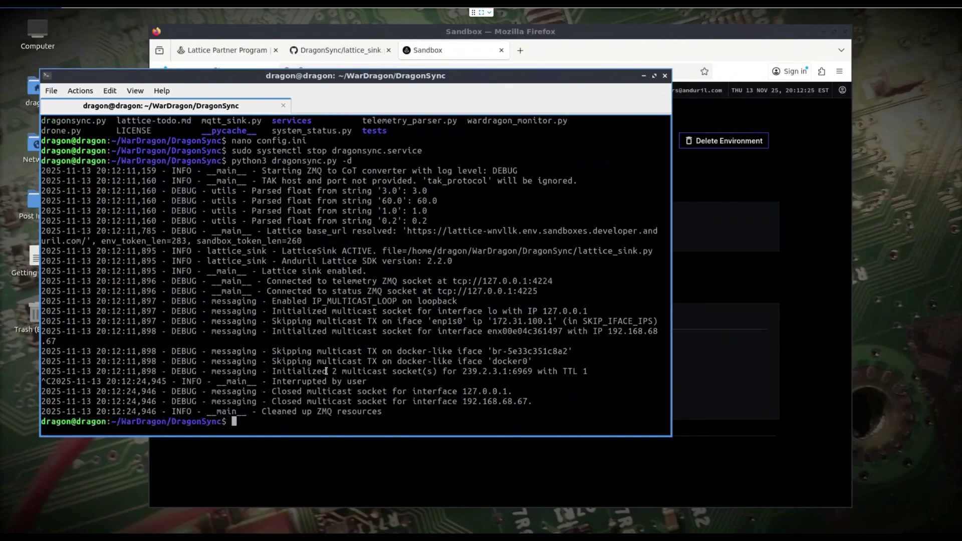
Change use_static_gps from false to true in gps.ini, save, and recall the debug command.
{"action": "type", "text": "nano gps.ini"}
{"action": "key", "text": "Return"}
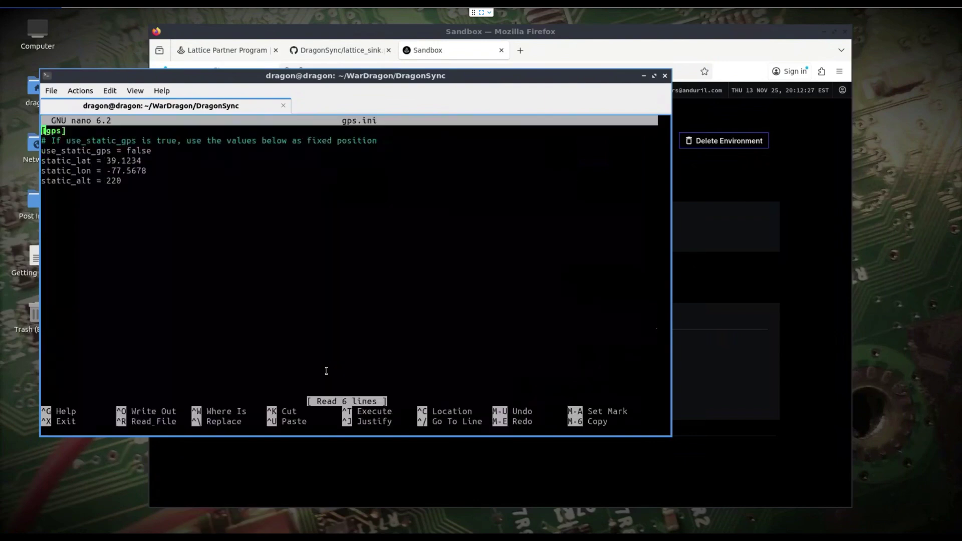
{"action": "key", "text": "Down"}
{"action": "key", "text": "Down"}
{"action": "key", "text": "Right"}
{"action": "key", "text": "Right"}
{"action": "key", "text": "Right"}
{"action": "key", "text": "Right"}
{"action": "key", "text": "Right"}
{"action": "key", "text": "Right"}
{"action": "key", "text": "Right"}
{"action": "key", "text": "Right"}
{"action": "key", "text": "Right"}
{"action": "key", "text": "Right"}
{"action": "key", "text": "Right"}
{"action": "key", "text": "Right"}
{"action": "key", "text": "Right"}
{"action": "key", "text": "Right"}
{"action": "key", "text": "Right"}
{"action": "key", "text": "Right"}
{"action": "key", "text": "Right"}
{"action": "key", "text": "Right"}
{"action": "key", "text": "Right"}
{"action": "key", "text": "Right"}
{"action": "key", "text": "Right"}
{"action": "key", "text": "Right"}
{"action": "key", "text": "BackSpace"}
{"action": "key", "text": "BackSpace"}
{"action": "key", "text": "BackSpace"}
{"action": "key", "text": "BackSpace"}
{"action": "key", "text": "BackSpace"}
{"action": "type", "text": "true"}
{"action": "key", "text": "ctrl+o"}
{"action": "key", "text": "Return"}
{"action": "key", "text": "ctrl+x"}
{"action": "key", "text": "Up"}
{"action": "key", "text": "Up"}
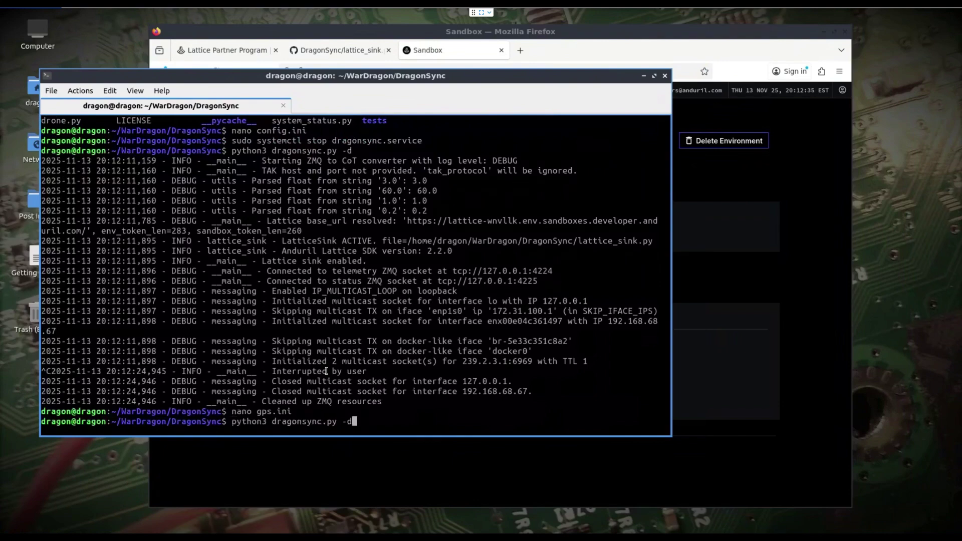
Rerun dragonsync.py -d and confirm the system status with static GPS 39.1234, -77.5678 publishes with HTTP 200 OK.
{"action": "key", "text": "Return"}
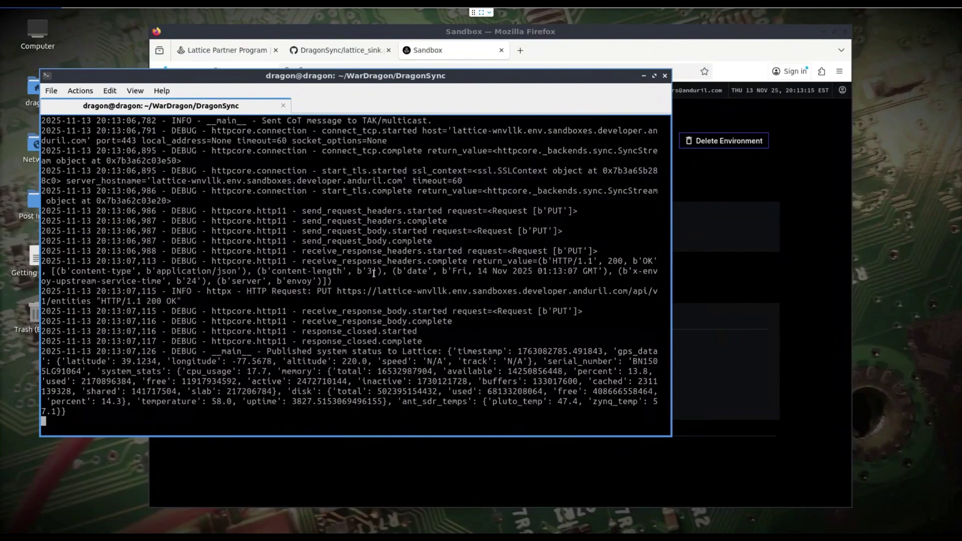
{"action": "scroll", "coordinate": [370, 274], "scroll_direction": "up", "scroll_amount": 6}
{"action": "scroll", "coordinate": [359, 276], "scroll_direction": "up", "scroll_amount": 2}
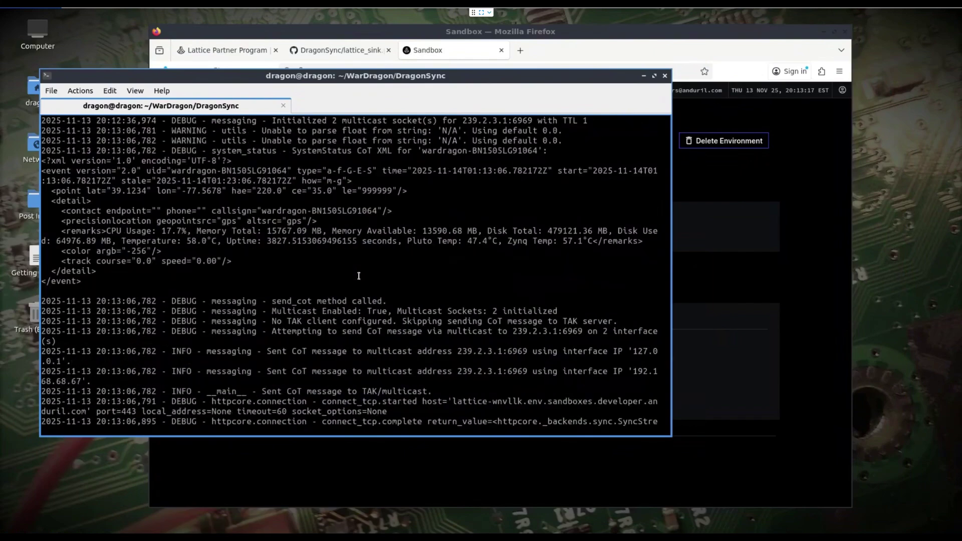
{"action": "scroll", "coordinate": [359, 276], "scroll_direction": "down", "scroll_amount": 8}
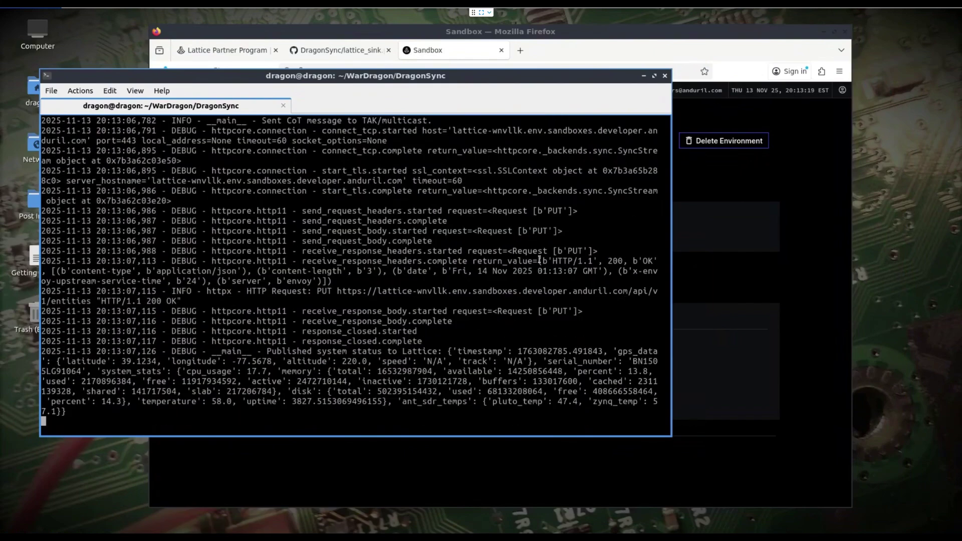
Open the sandbox's Lattice endpoint link in a new Firefox window, showing the unsupported-browser notice.
{"action": "left_click", "coordinate": [669, 33]}
{"action": "left_click_drag", "start_coordinate": [670, 33], "coordinate": [656, 33]}
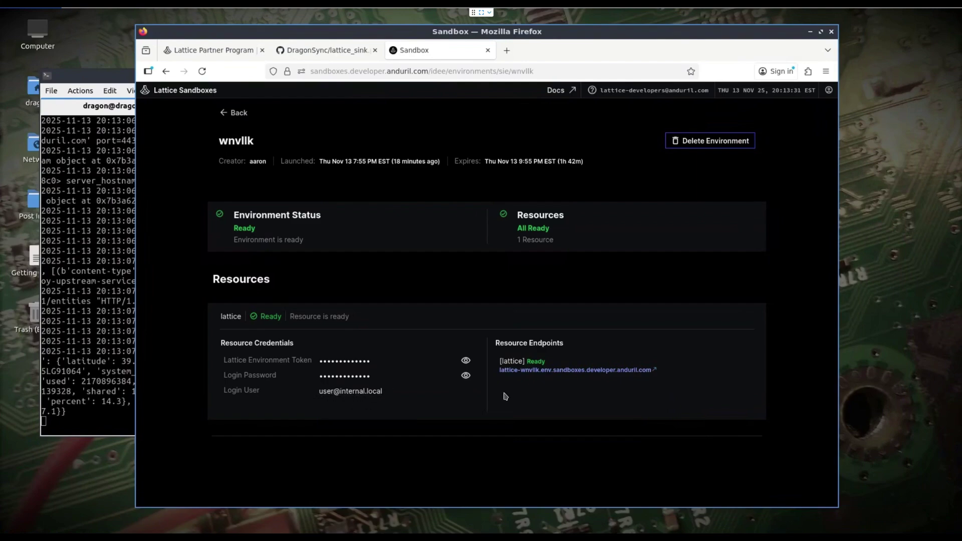
{"action": "right_click", "coordinate": [525, 371]}
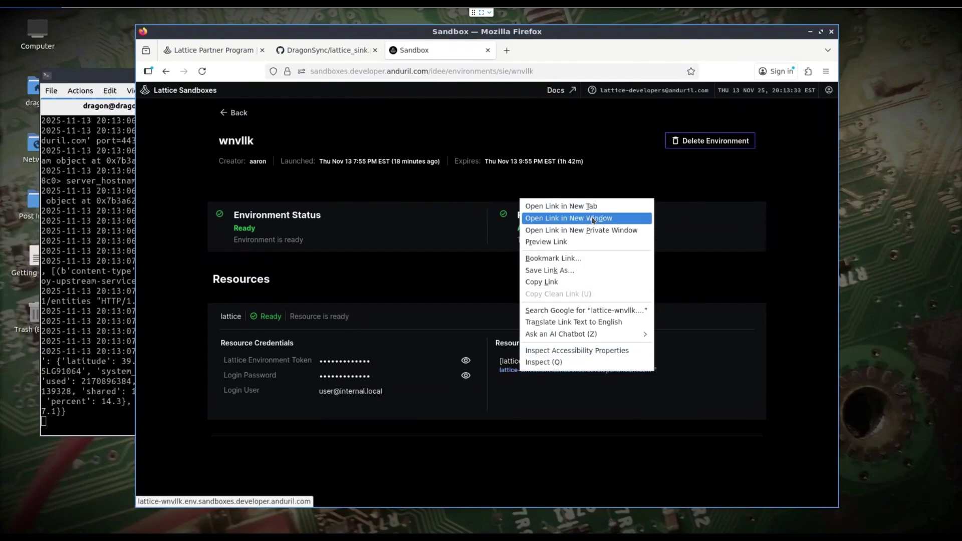
{"action": "left_click", "coordinate": [576, 218]}
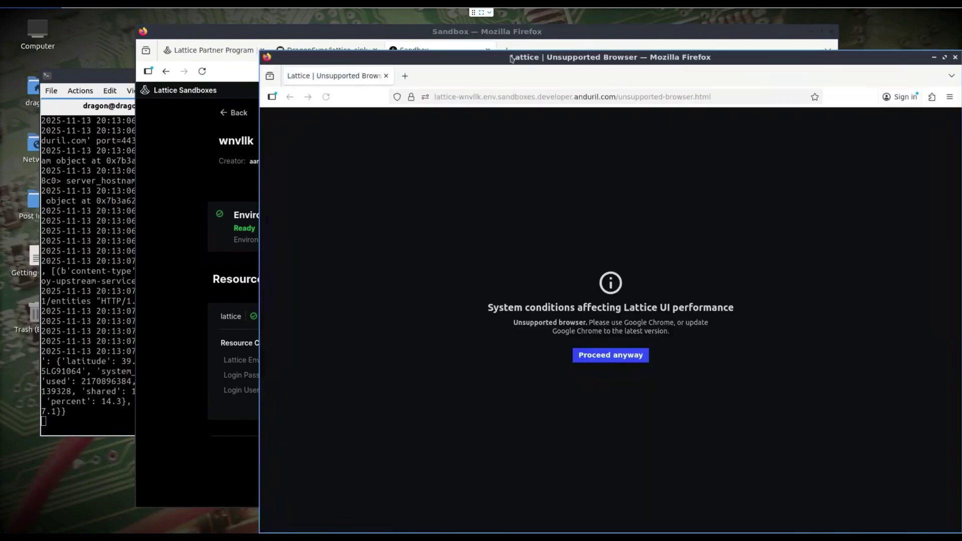
{"action": "left_click_drag", "start_coordinate": [506, 57], "coordinate": [438, 54]}
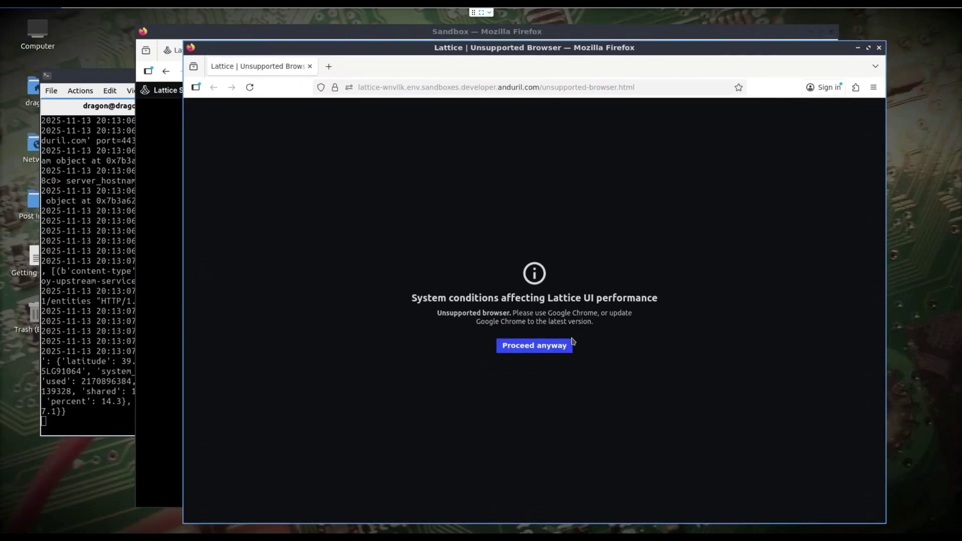
Proceed past the browser warning and submit the sandbox login user's email.
{"action": "left_click", "coordinate": [538, 350]}
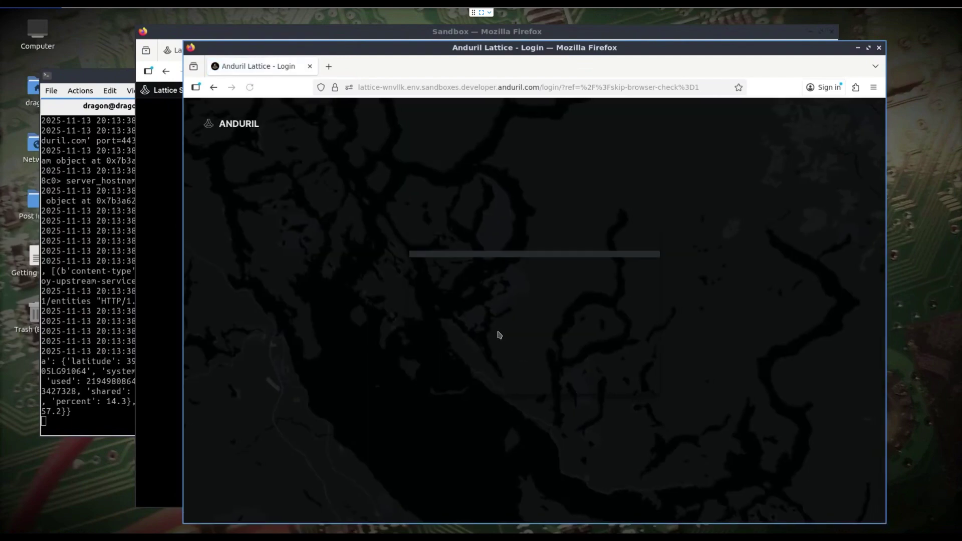
{"action": "left_click", "coordinate": [19, 528]}
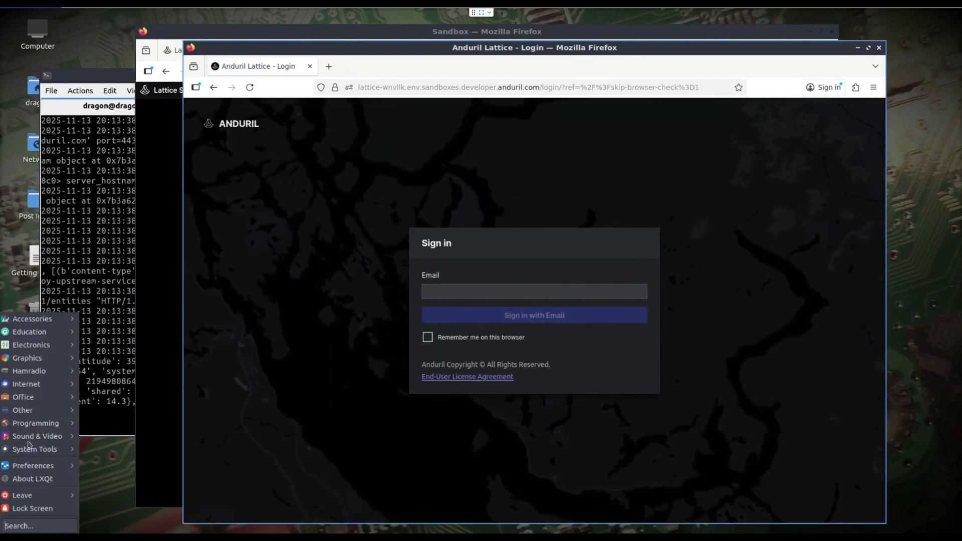
{"action": "mouse_move", "coordinate": [31, 389]}
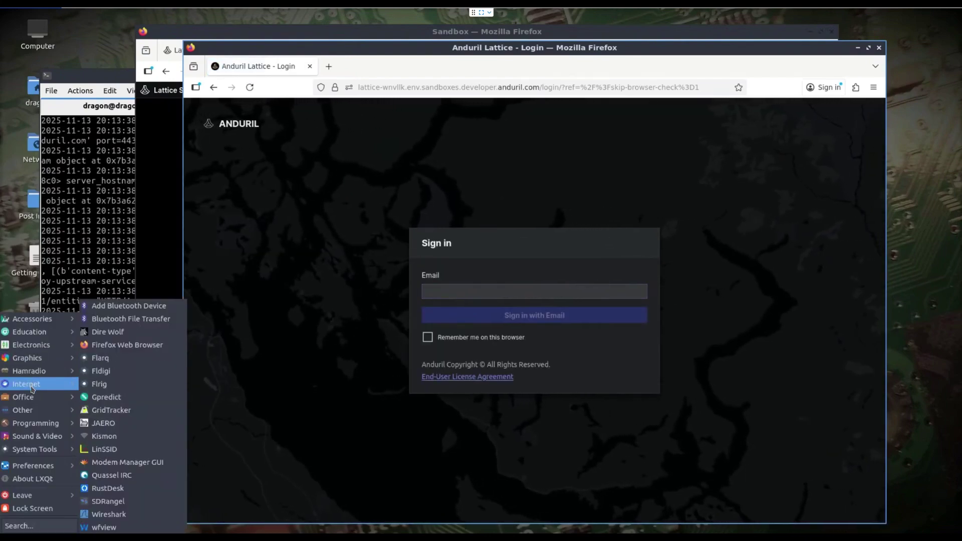
{"action": "left_click", "coordinate": [457, 292]}
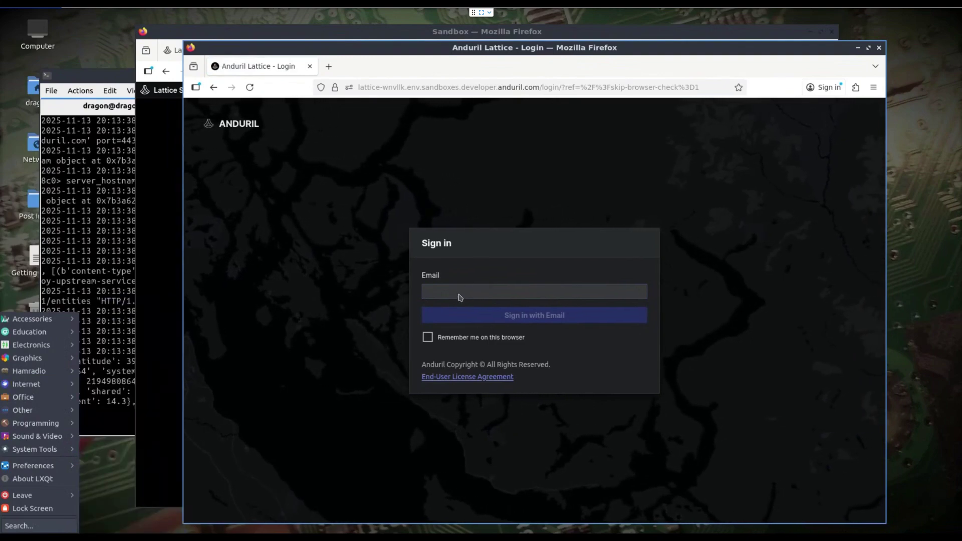
{"action": "left_click_drag", "start_coordinate": [309, 45], "coordinate": [368, 35]}
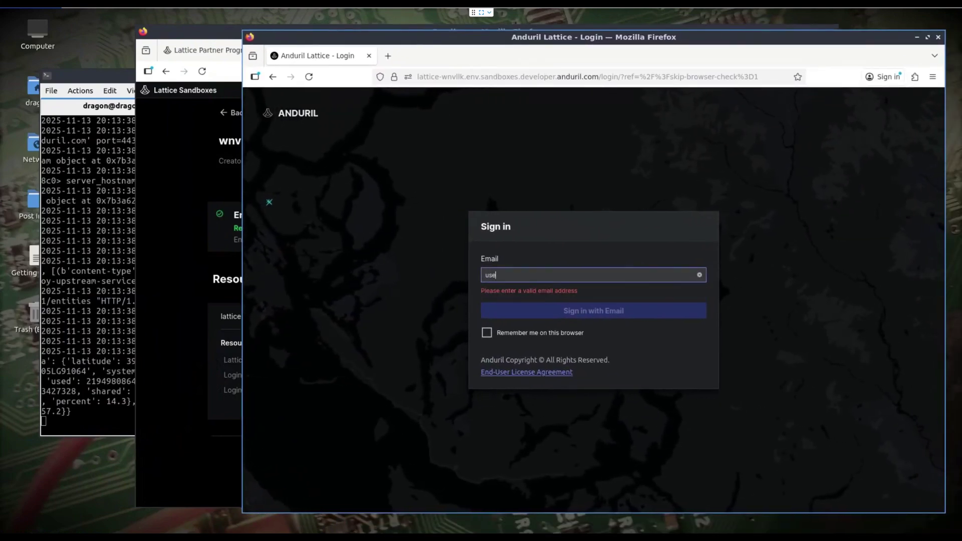
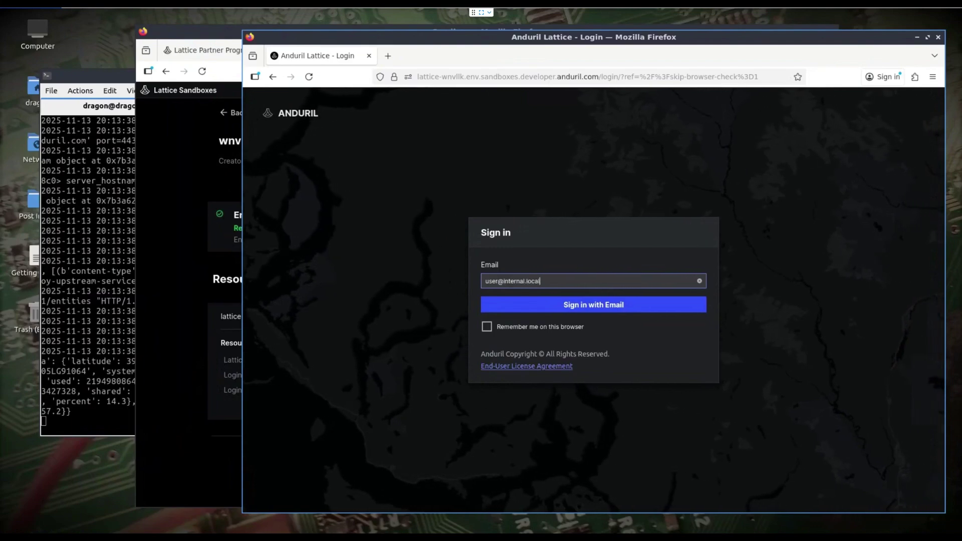
{"action": "left_click", "coordinate": [579, 307]}
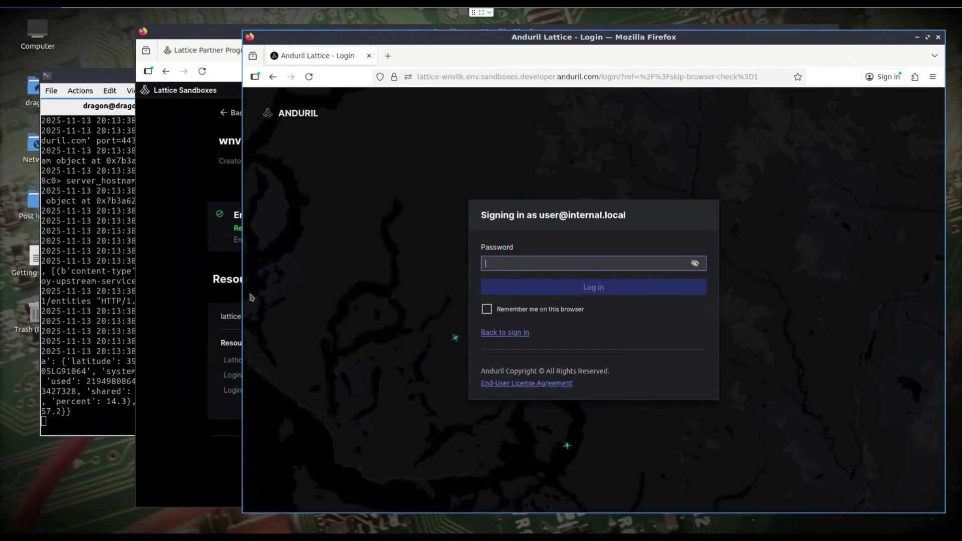
Copy the sandbox login password, paste it into Lattice, and log in.
{"action": "key", "text": "alt+Tab"}
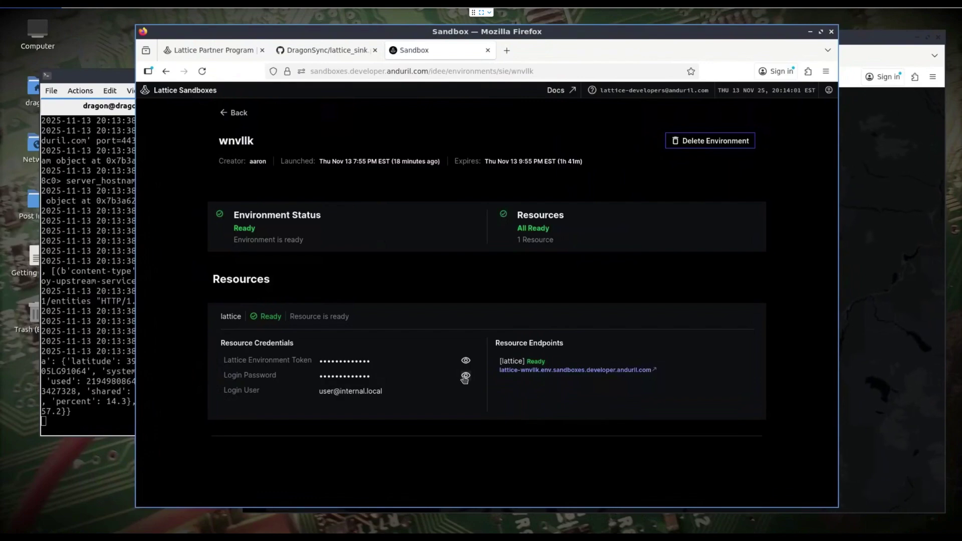
{"action": "left_click", "coordinate": [465, 376]}
{"action": "left_click", "coordinate": [575, 370]}
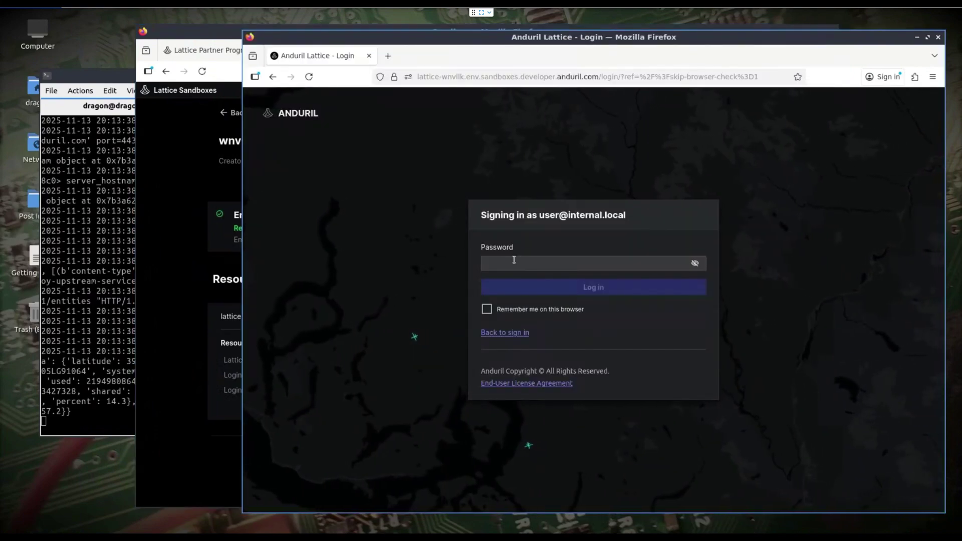
{"action": "key", "text": "ctrl+v"}
{"action": "left_click", "coordinate": [563, 288]}
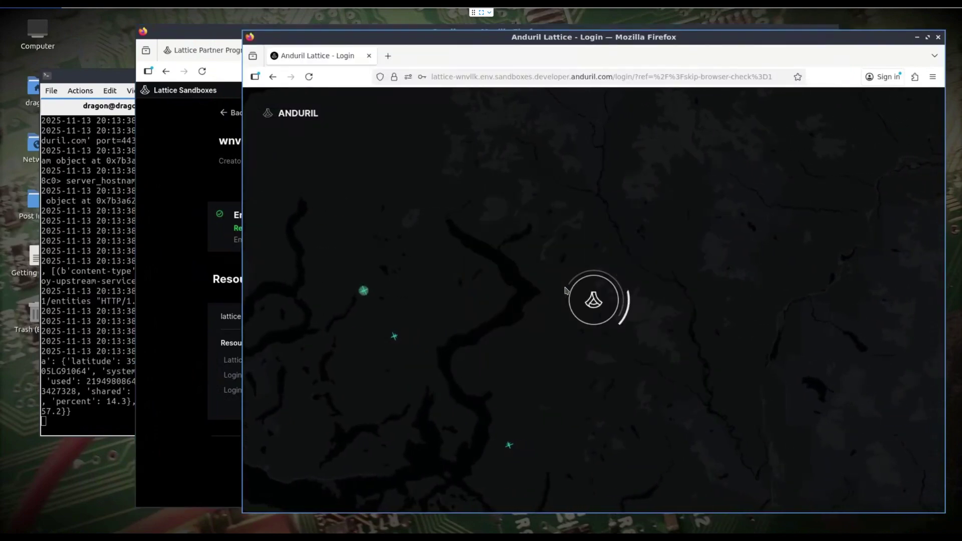
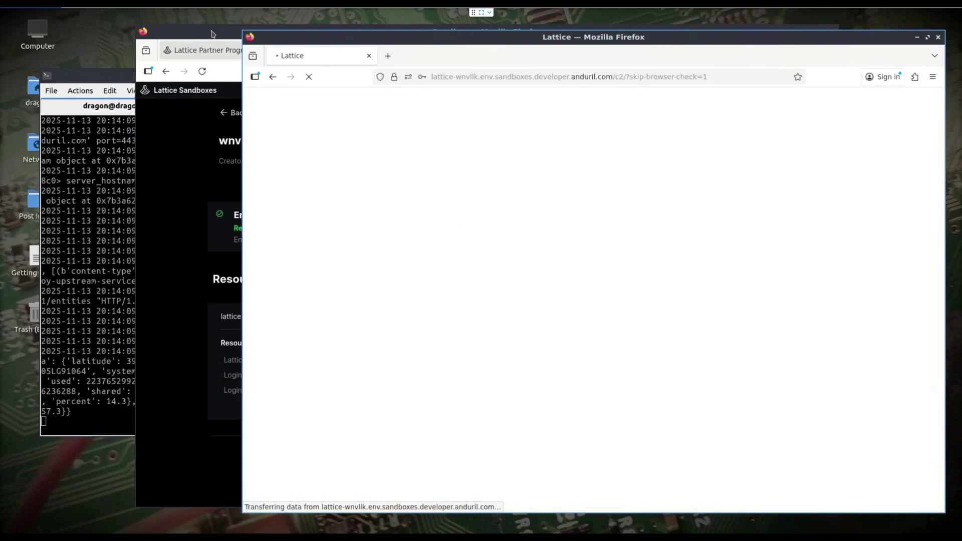
Minimize the Sandbox Firefox window and move the Lattice | Live map window to the left.
{"action": "left_click", "coordinate": [211, 33]}
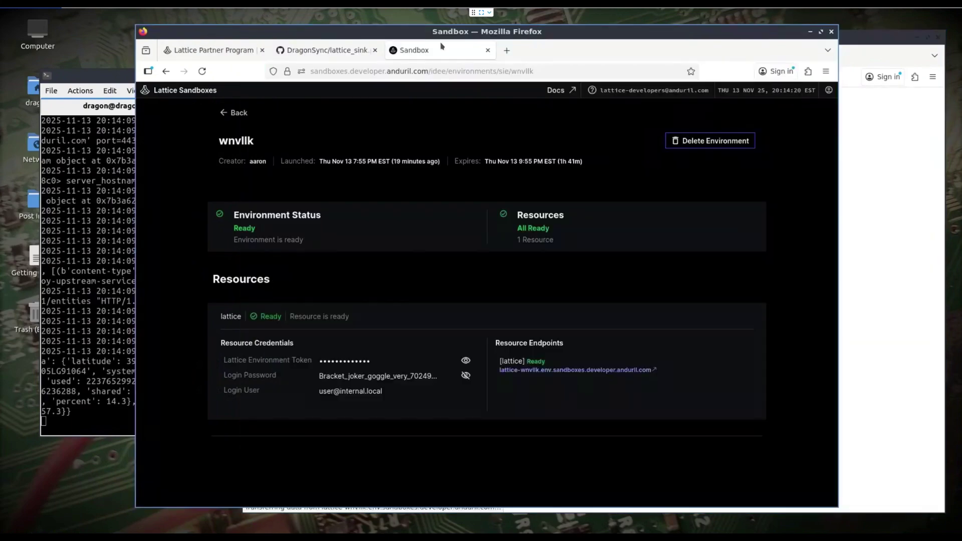
{"action": "left_click", "coordinate": [808, 34]}
{"action": "left_click_drag", "start_coordinate": [611, 41], "coordinate": [476, 34]}
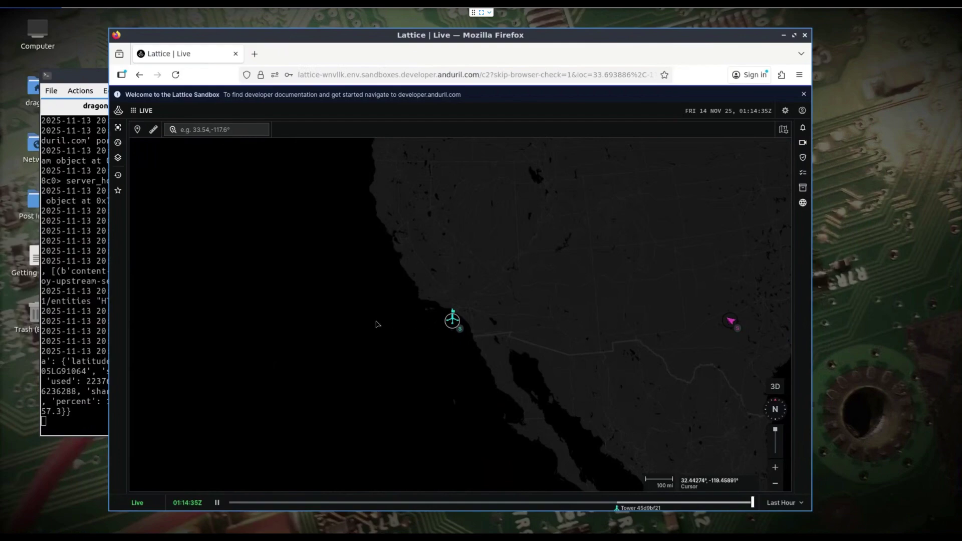
Zoom out to the US, then zoom in on the Washington–Baltimore area around the WarDragon marker.
{"action": "scroll", "coordinate": [376, 324], "scroll_direction": "down", "scroll_amount": 2}
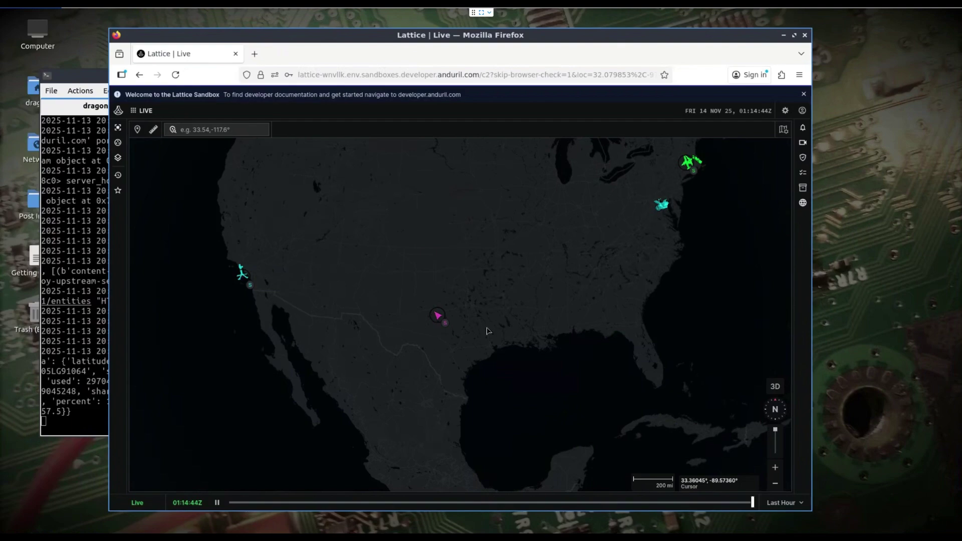
{"action": "scroll", "coordinate": [483, 333], "scroll_direction": "up", "scroll_amount": 3}
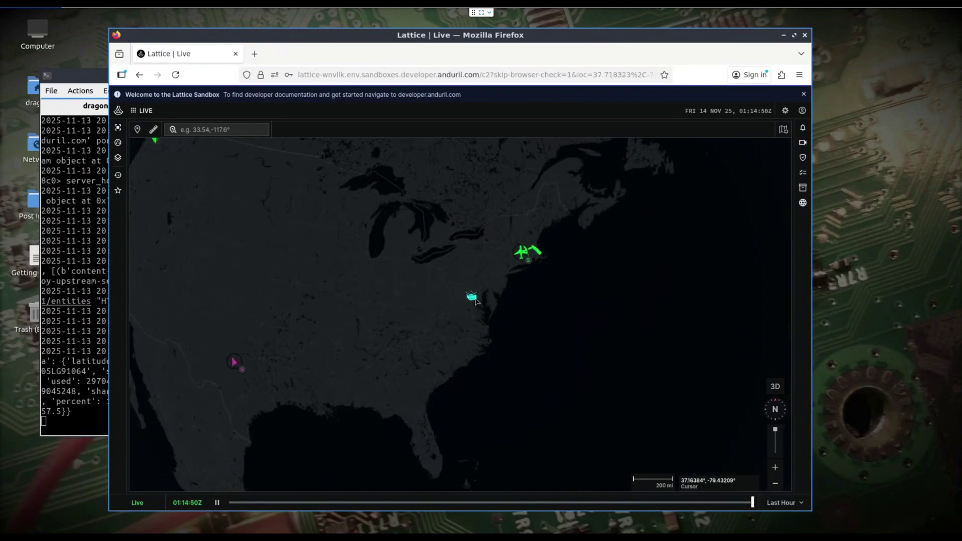
{"action": "scroll", "coordinate": [475, 300], "scroll_direction": "up", "scroll_amount": 3}
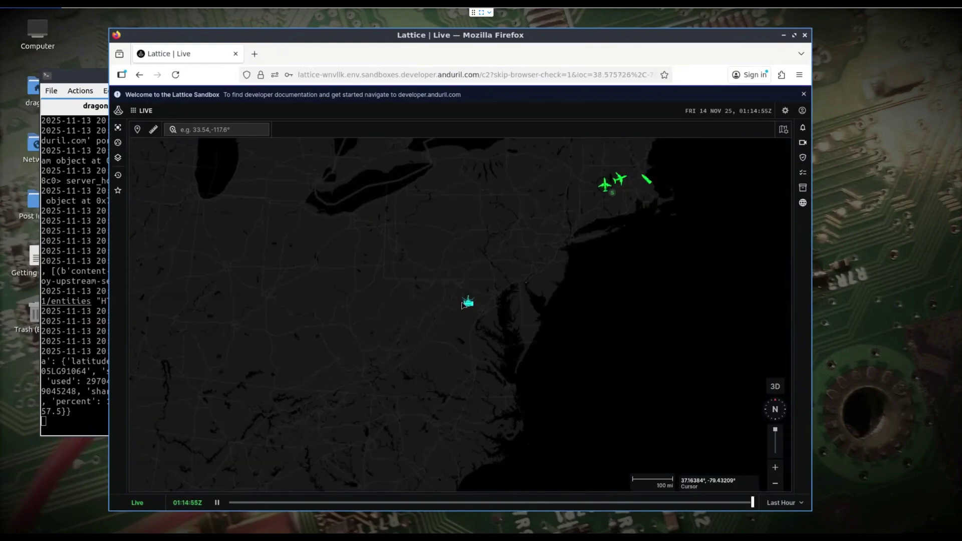
{"action": "scroll", "coordinate": [476, 311], "scroll_direction": "up", "scroll_amount": 5}
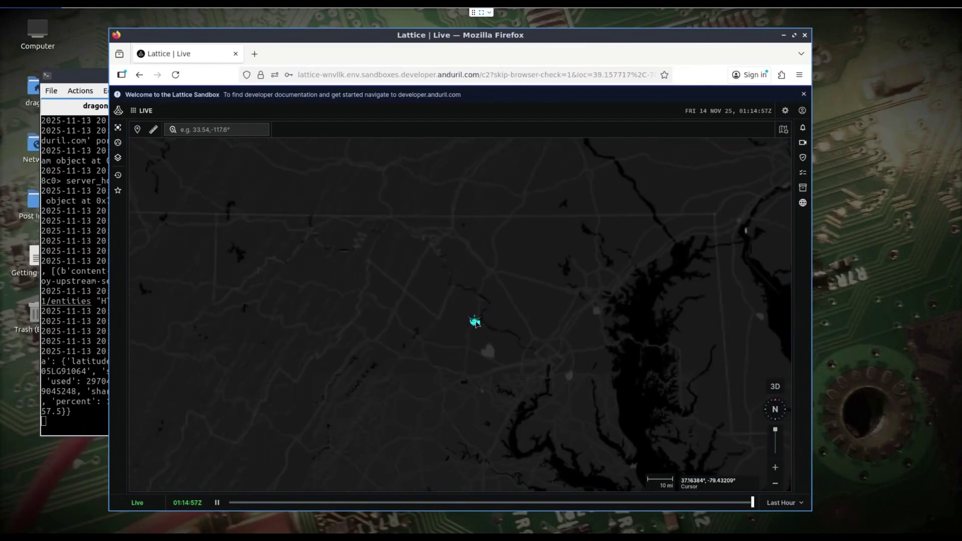
Open the WarDragon sensor's Asset panel, then launch a new terminal with Ctrl+Alt+T.
{"action": "left_click", "coordinate": [474, 323]}
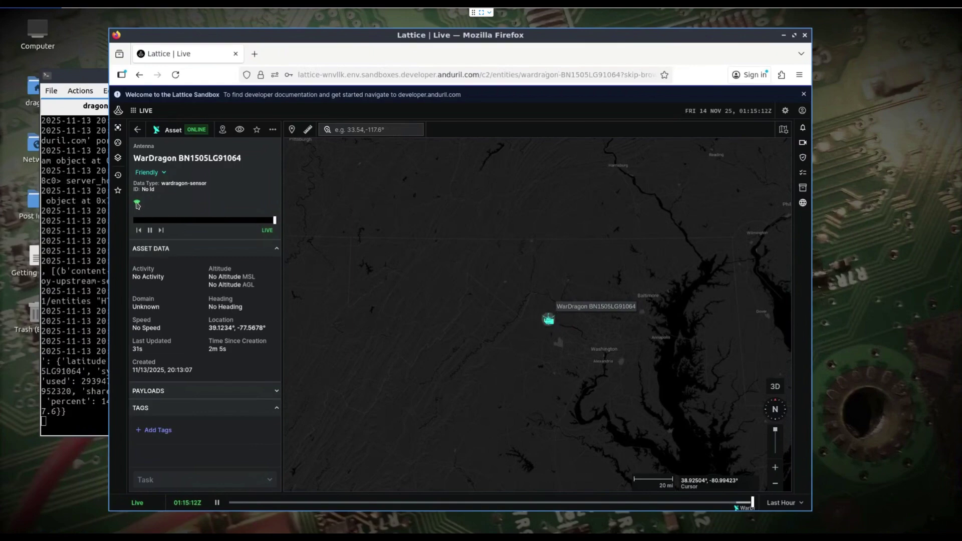
{"action": "mouse_move", "coordinate": [137, 206]}
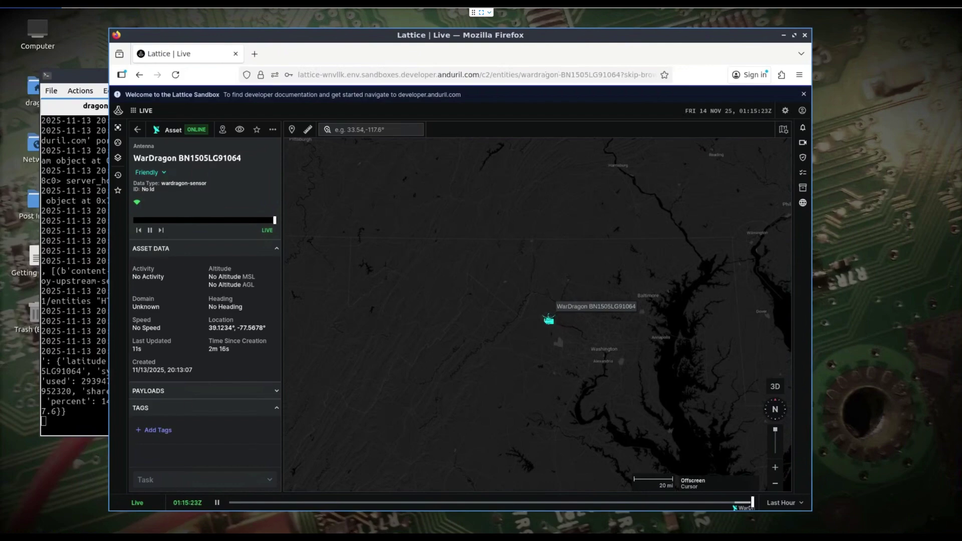
{"action": "key", "text": "ctrl+alt+t"}
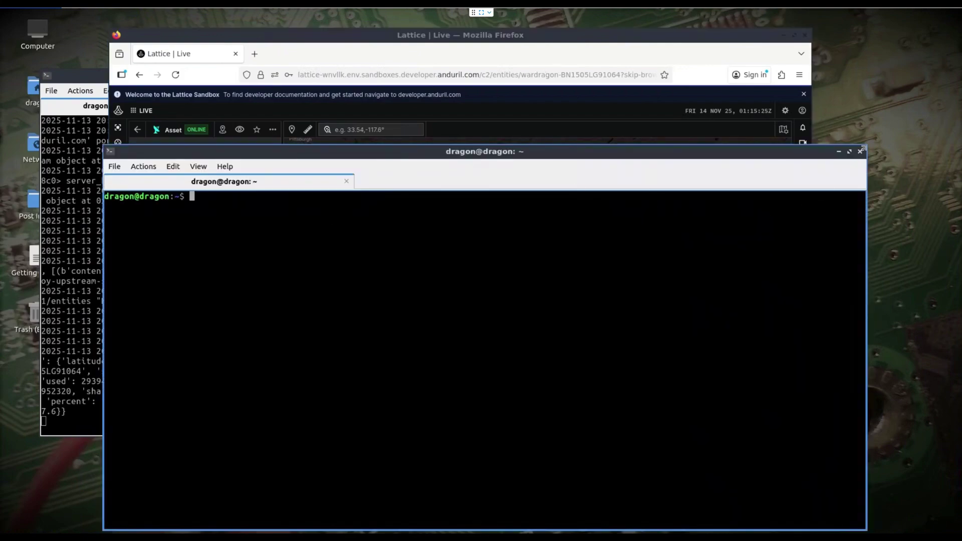
Resize and reposition the terminal, then enter WarDragon/DragonSync/tests/ and list its files.
{"action": "left_click_drag", "start_coordinate": [863, 149], "coordinate": [489, 217]}
{"action": "left_click_drag", "start_coordinate": [378, 226], "coordinate": [294, 206]}
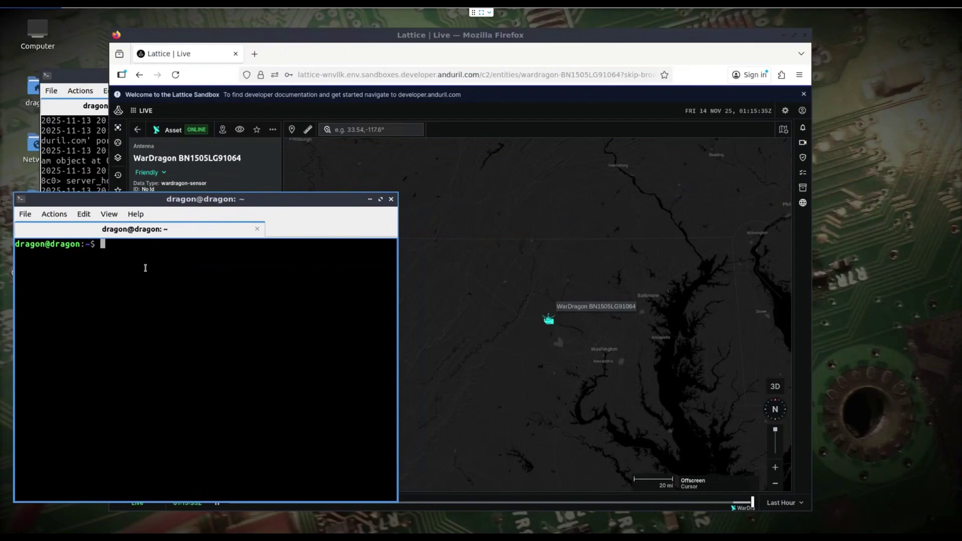
{"action": "type", "text": "cd WarDragon/DragonSync/"}
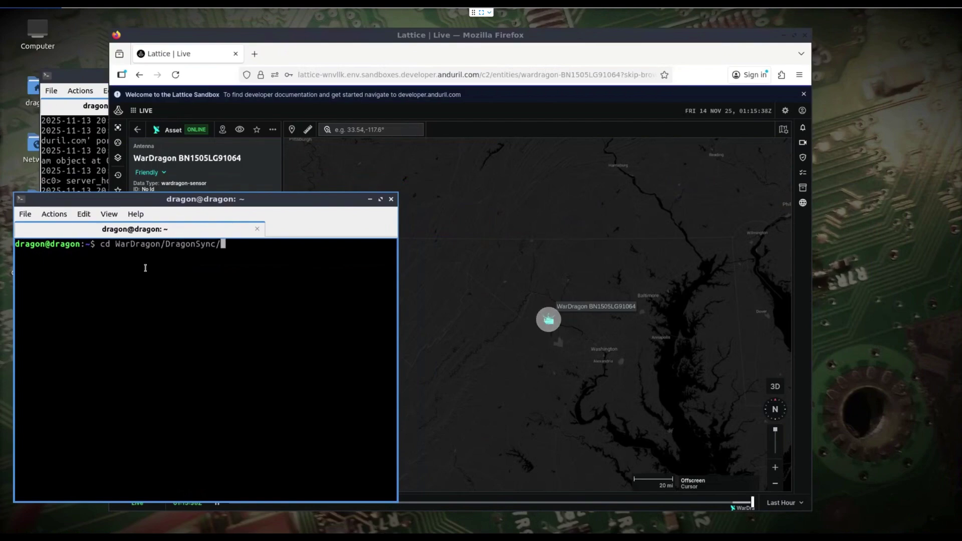
{"action": "type", "text": "tests/"}
{"action": "key", "text": "Return"}
{"action": "type", "text": "ls"}
{"action": "key", "text": "Return"}
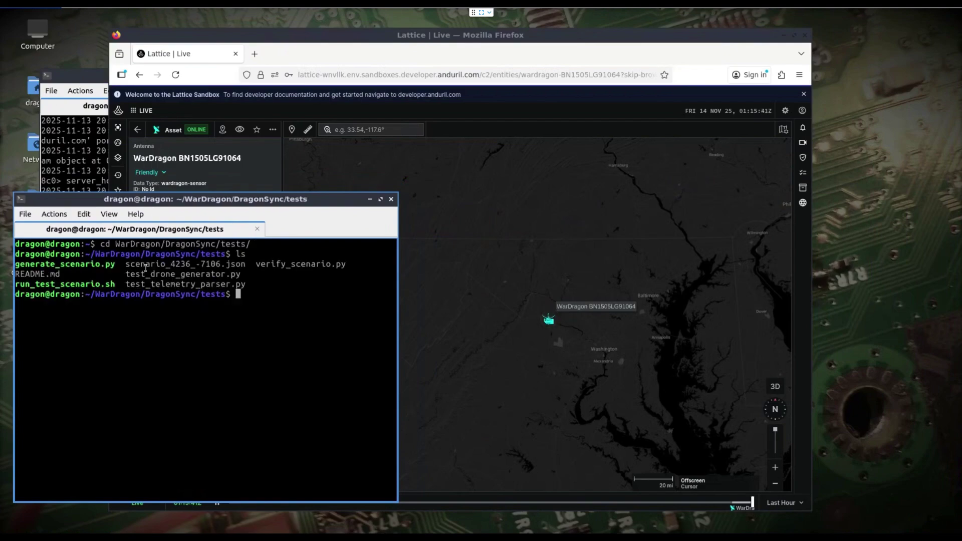
Show run_test_scenario.sh usage help with -h, then recall that command for editing.
{"action": "left_click_drag", "start_coordinate": [397, 207], "coordinate": [499, 207]}
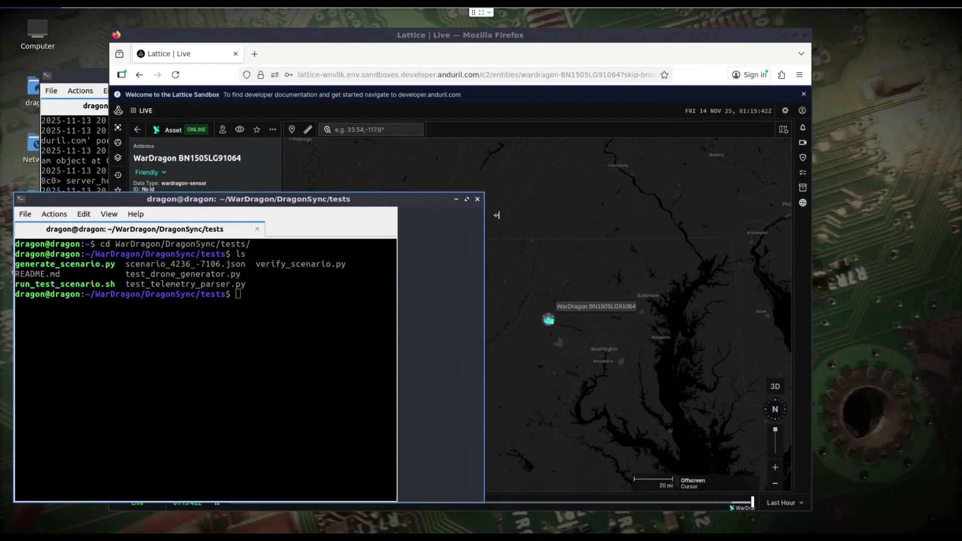
{"action": "left_click_drag", "start_coordinate": [319, 201], "coordinate": [320, 205]}
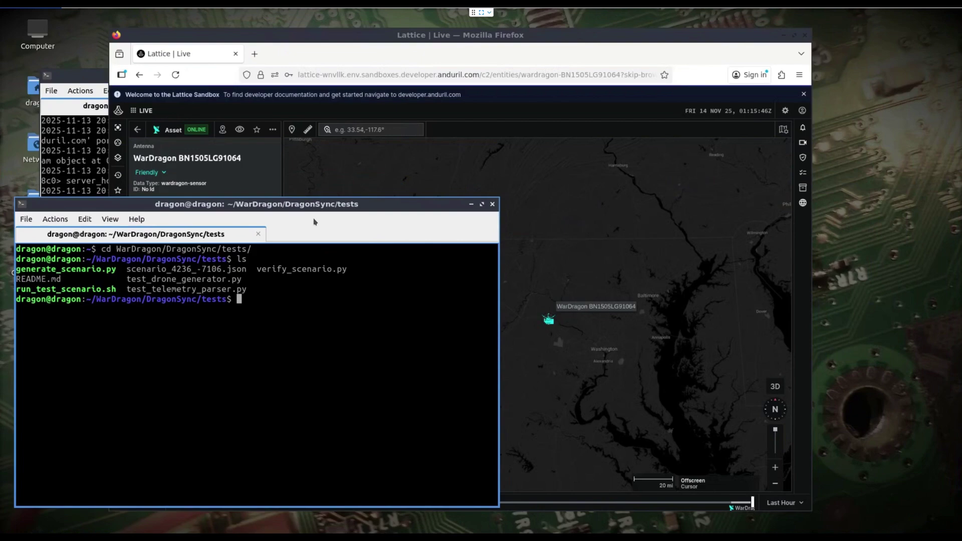
{"action": "type", "text": "./r"}
{"action": "key", "text": "Tab"}
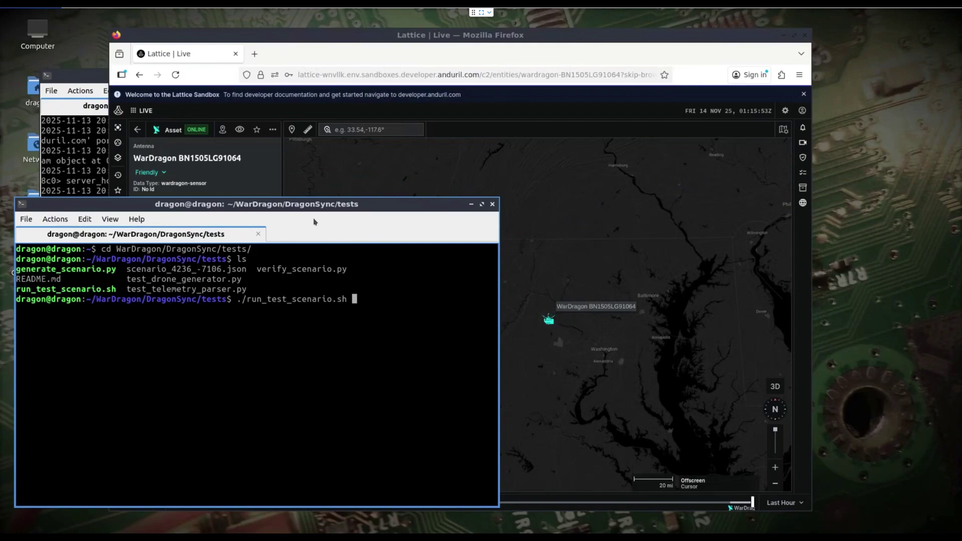
{"action": "type", "text": "-h"}
{"action": "key", "text": "Return"}
{"action": "key", "text": "Up"}
{"action": "key", "text": "BackSpace"}
{"action": "type", "text": "-"}
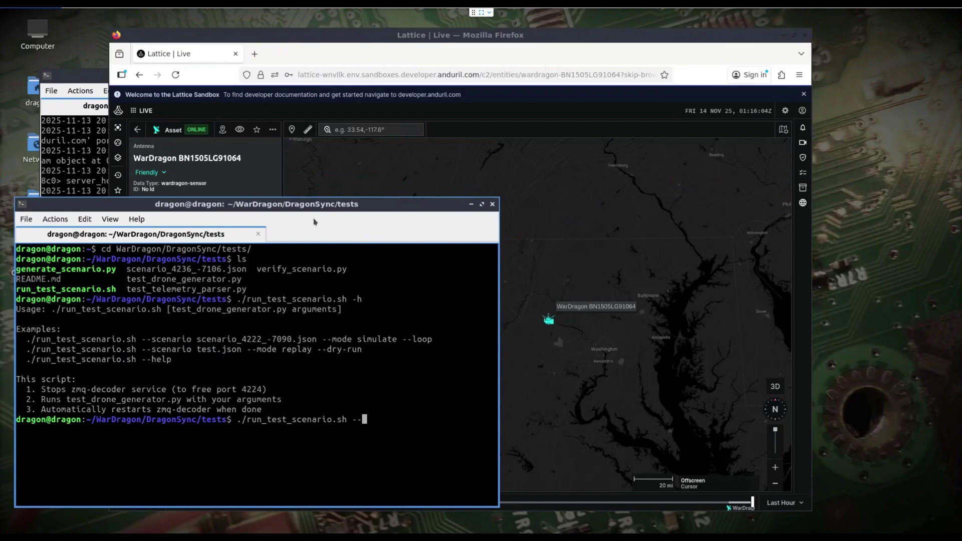
Launch the scenario JSON with --mode simulate --loop, enter the admin password, and watch DragonSync's log.
{"action": "type", "text": "scen"}
{"action": "type", "text": "ario se"}
{"action": "key", "text": "Tab"}
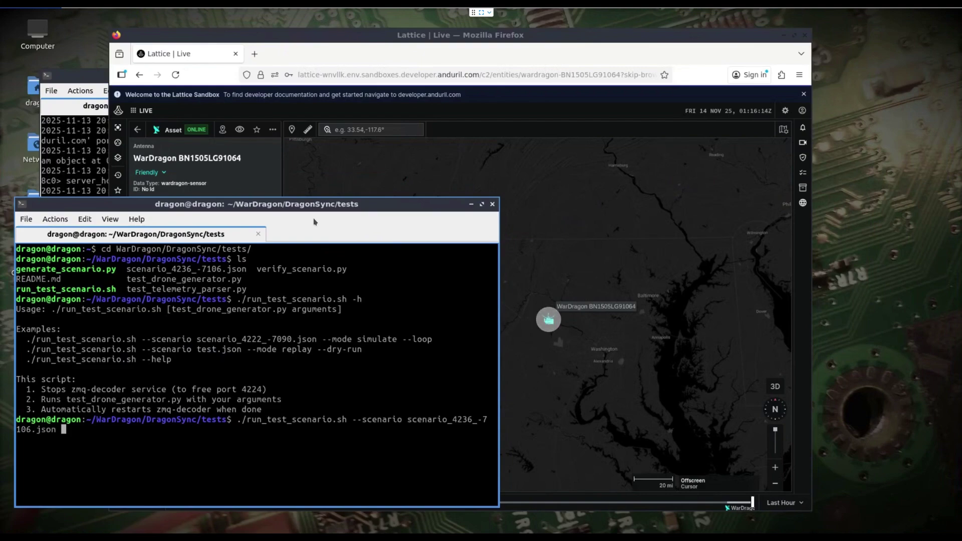
{"action": "type", "text": "--m"}
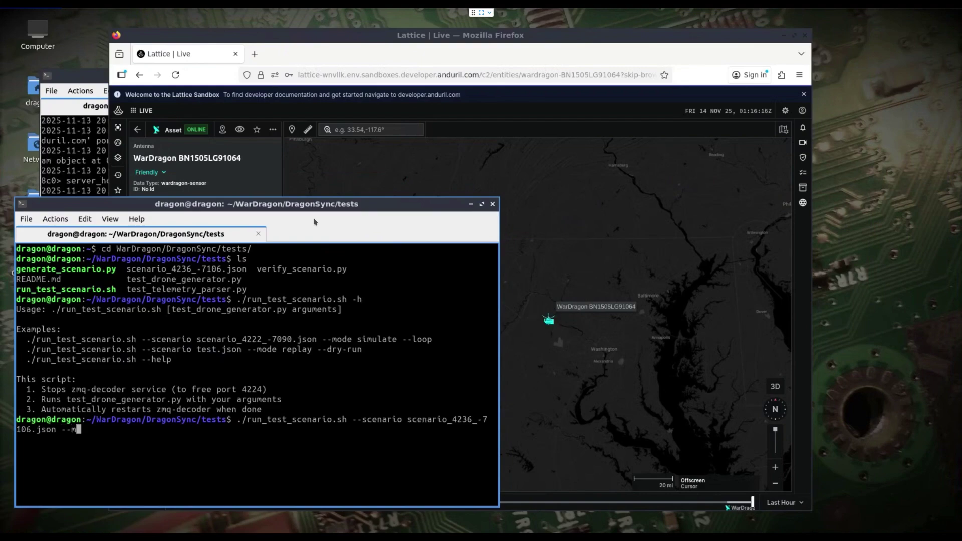
{"action": "type", "text": "ode simu"}
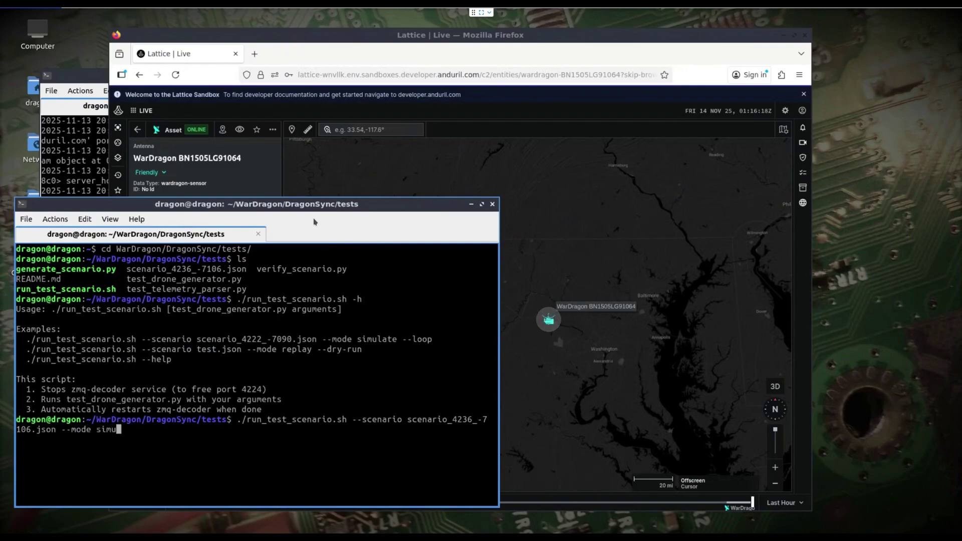
{"action": "type", "text": "late --loop"}
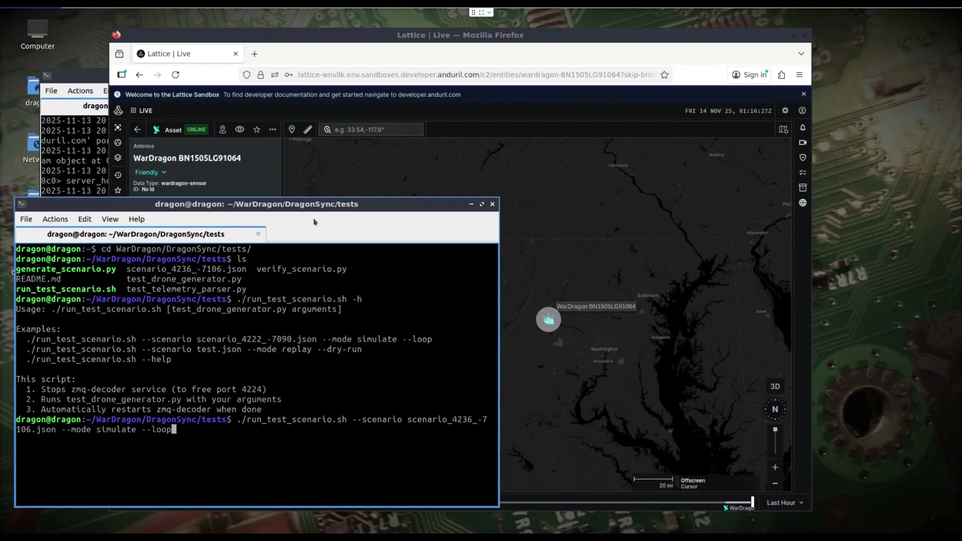
{"action": "left_click_drag", "start_coordinate": [94, 75], "coordinate": [88, 55]}
{"action": "left_click", "coordinate": [238, 469]}
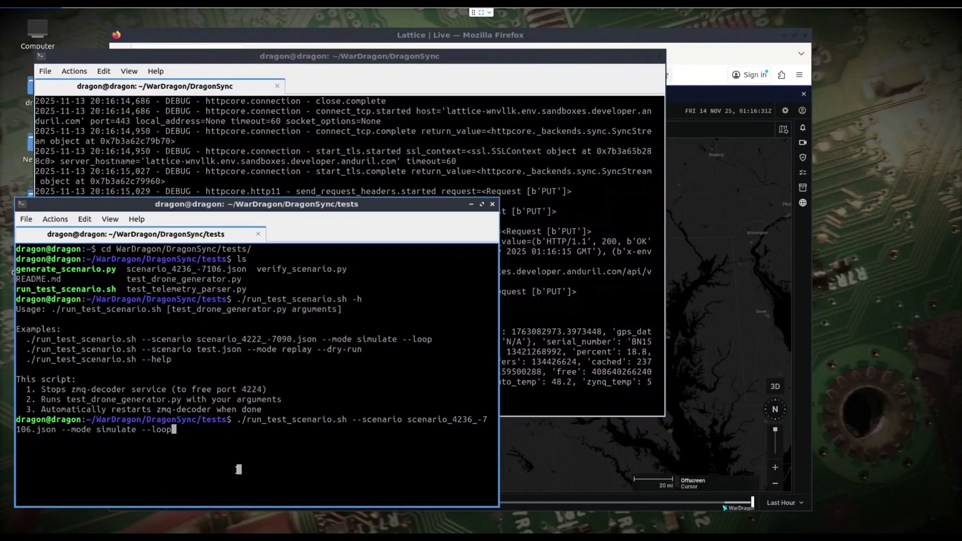
{"action": "key", "text": "Return"}
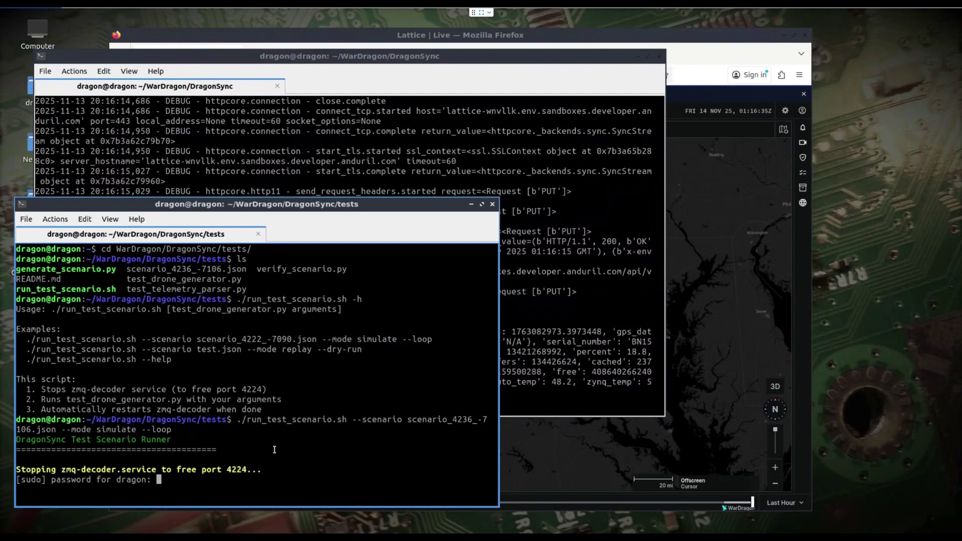
{"action": "key", "text": "Return"}
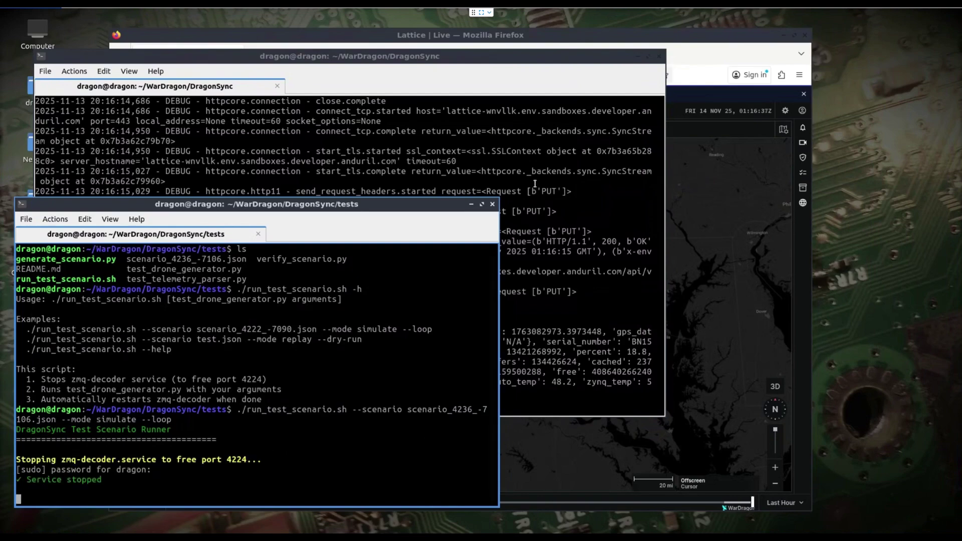
{"action": "left_click", "coordinate": [501, 190]}
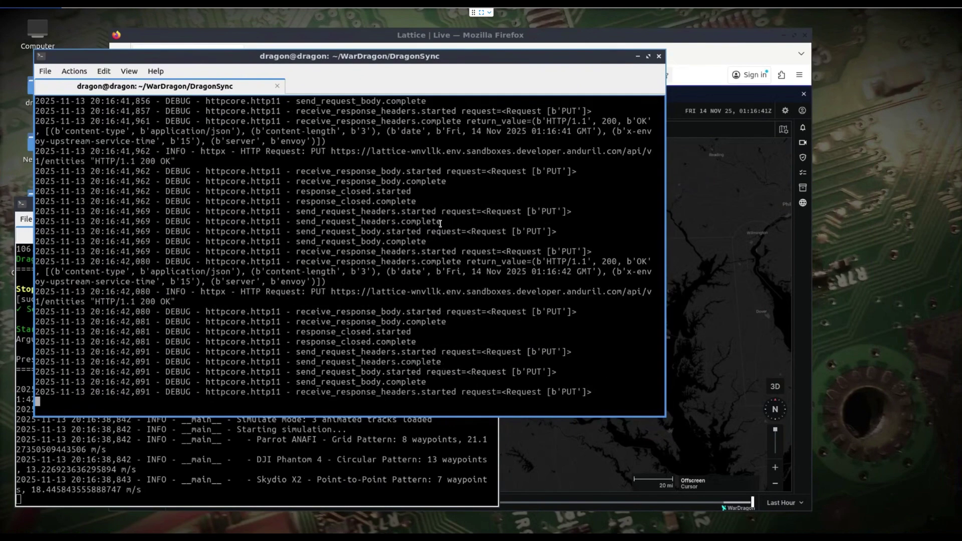
Raise the Lattice map, zoom out, and open the PA2024ANFJWDME6C drone's pilot details.
{"action": "left_click", "coordinate": [609, 39]}
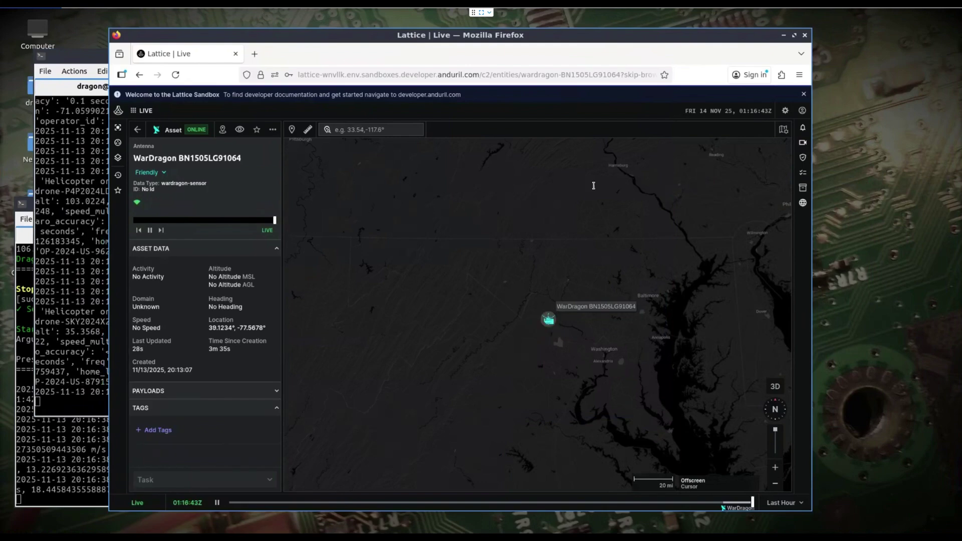
{"action": "scroll", "coordinate": [538, 353], "scroll_direction": "down", "scroll_amount": 3}
{"action": "scroll", "coordinate": [538, 353], "scroll_direction": "down", "scroll_amount": 4}
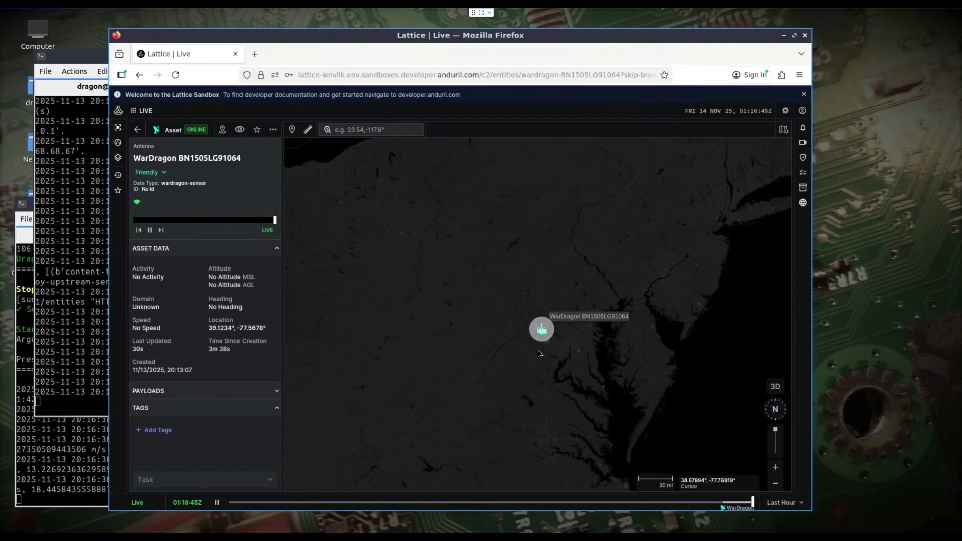
{"action": "scroll", "coordinate": [538, 345], "scroll_direction": "down", "scroll_amount": 2}
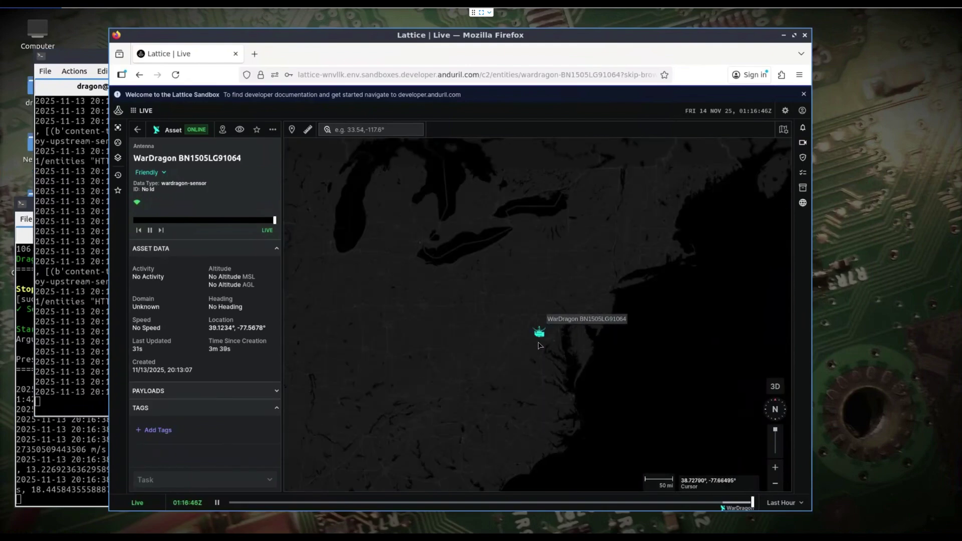
{"action": "mouse_move", "coordinate": [537, 340]}
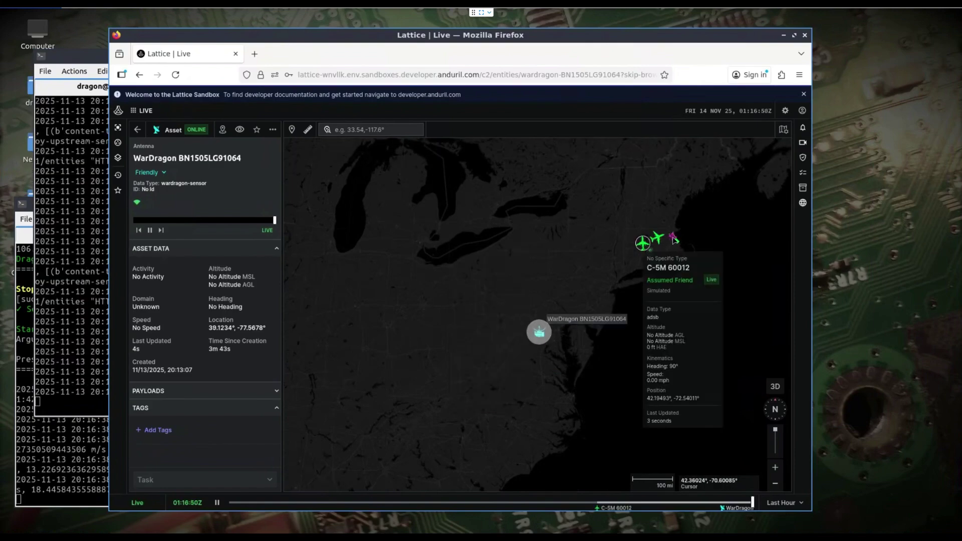
{"action": "mouse_move", "coordinate": [673, 238]}
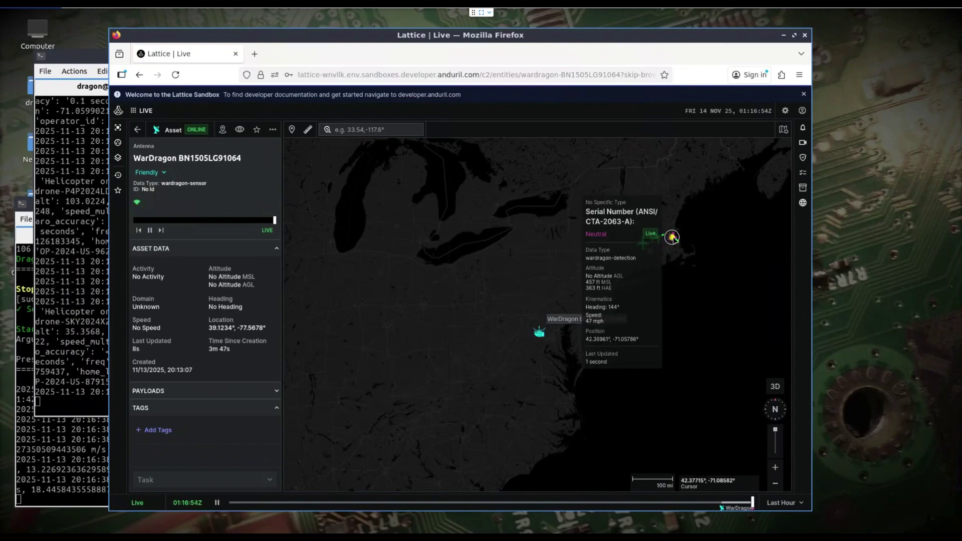
{"action": "left_click", "coordinate": [673, 238]}
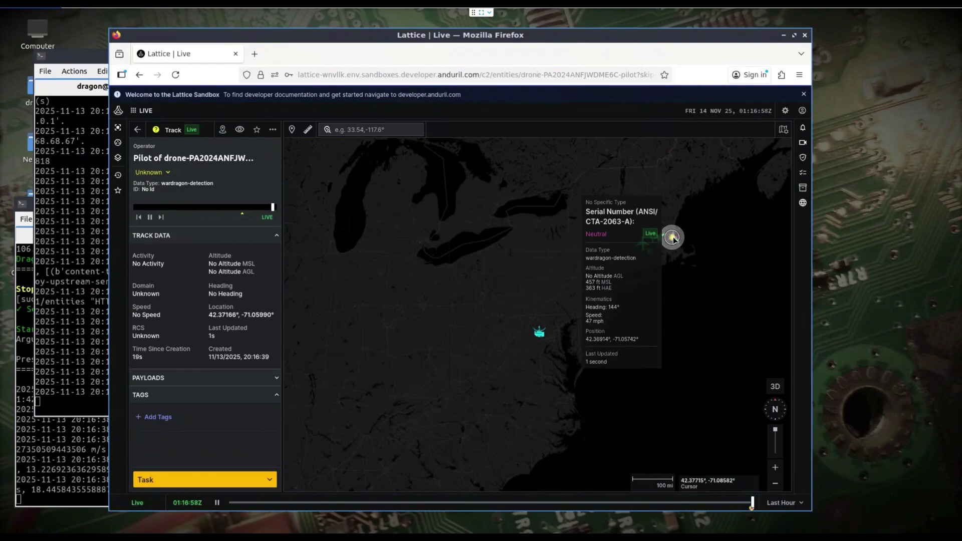
Zoom in on Boston to bring the drone, pilot and home detections into view.
{"action": "scroll", "coordinate": [673, 242], "scroll_direction": "up", "scroll_amount": 2}
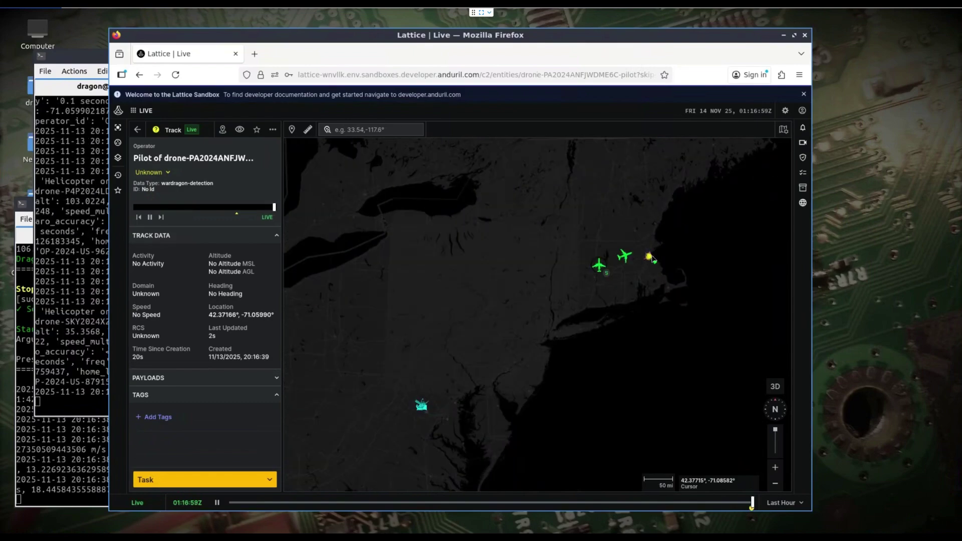
{"action": "scroll", "coordinate": [602, 286], "scroll_direction": "up", "scroll_amount": 6}
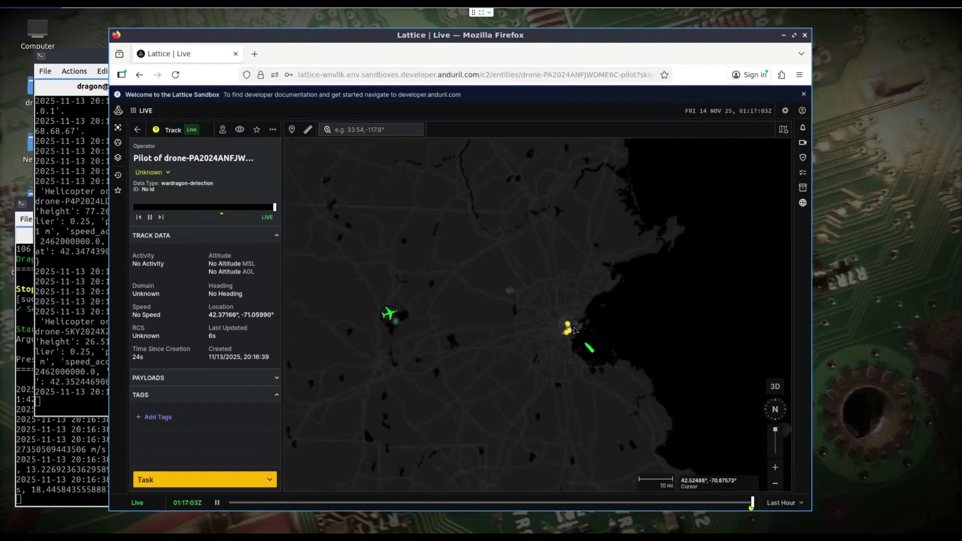
{"action": "scroll", "coordinate": [543, 353], "scroll_direction": "up", "scroll_amount": 4}
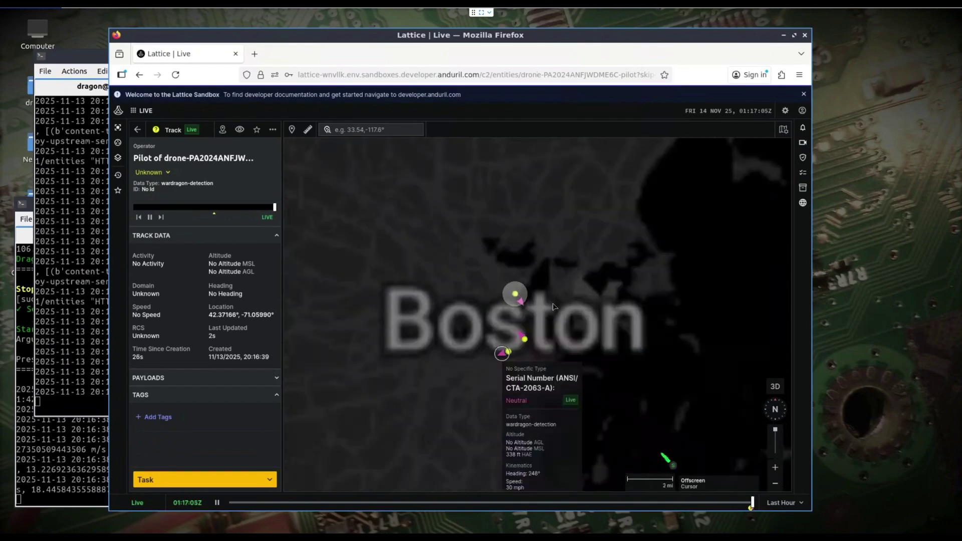
{"action": "scroll", "coordinate": [477, 319], "scroll_direction": "up", "scroll_amount": 2}
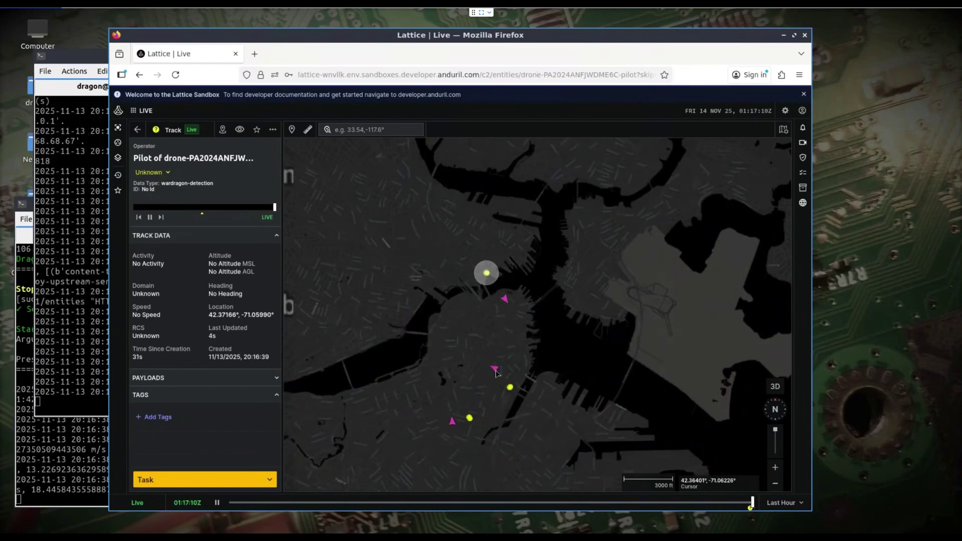
{"action": "mouse_move", "coordinate": [510, 388]}
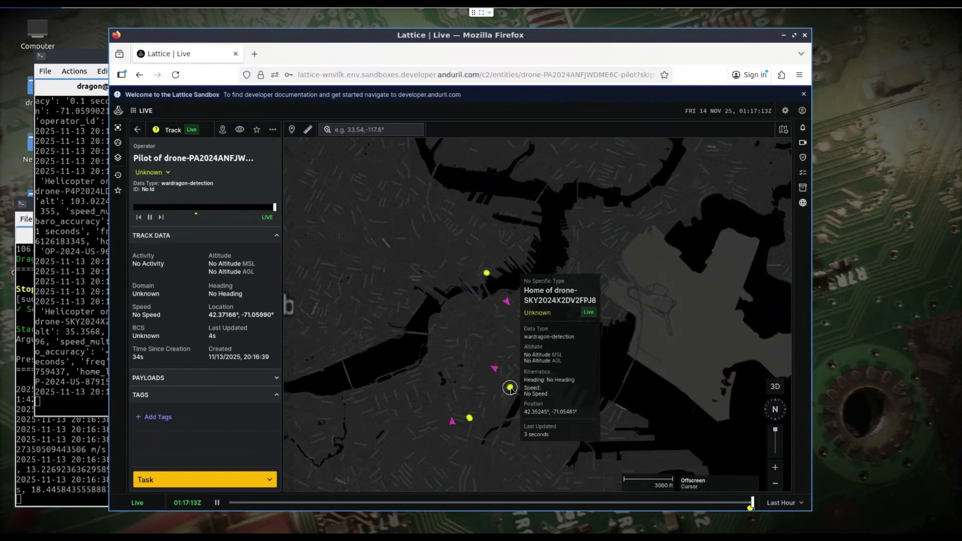
{"action": "left_click", "coordinate": [509, 388]}
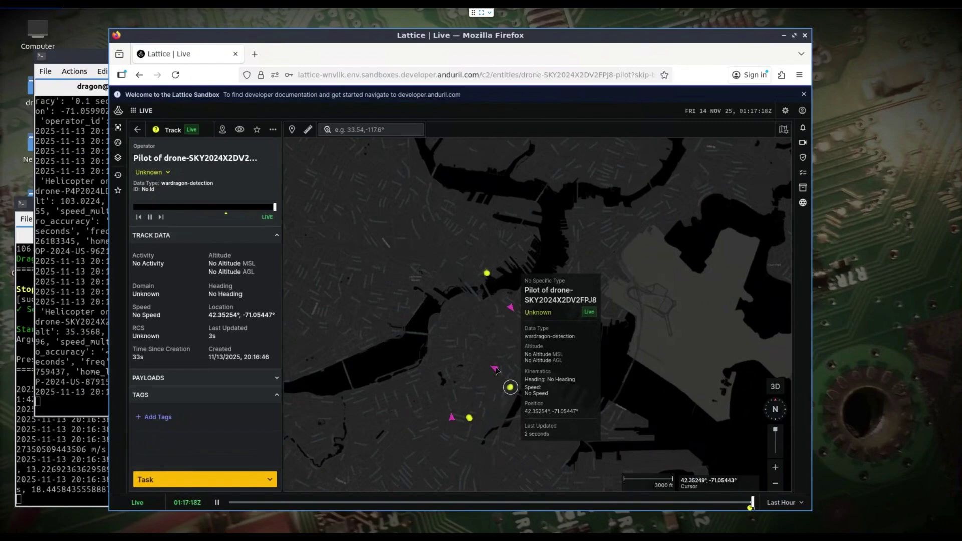
{"action": "left_click", "coordinate": [495, 370]}
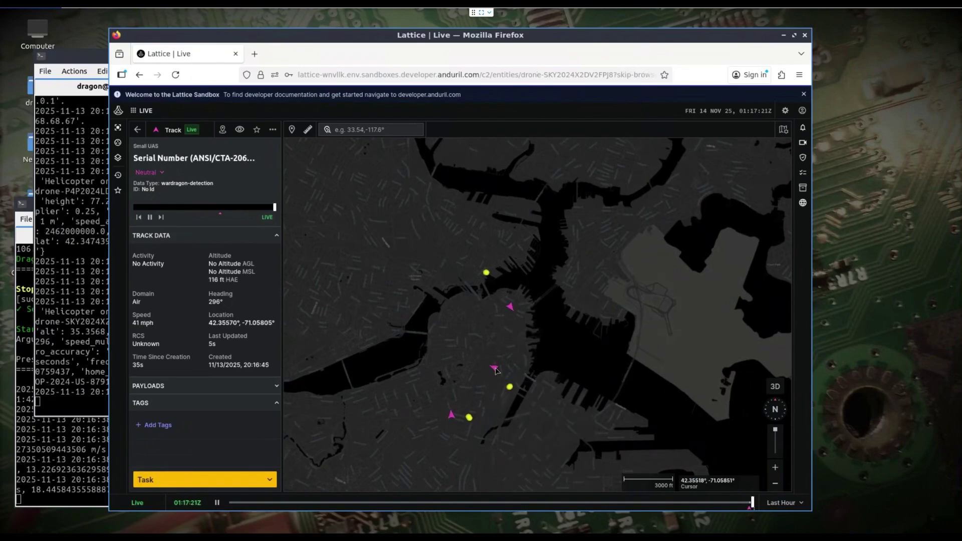
{"action": "mouse_move", "coordinate": [495, 370]}
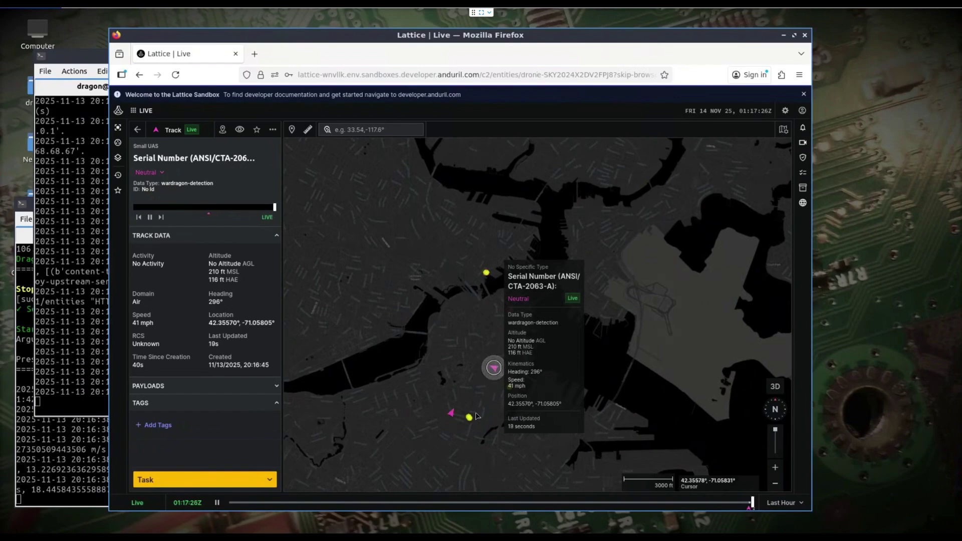
Zoom to street level over Boston and pan the map to follow the moving drone.
{"action": "scroll", "coordinate": [481, 400], "scroll_direction": "up", "scroll_amount": 3}
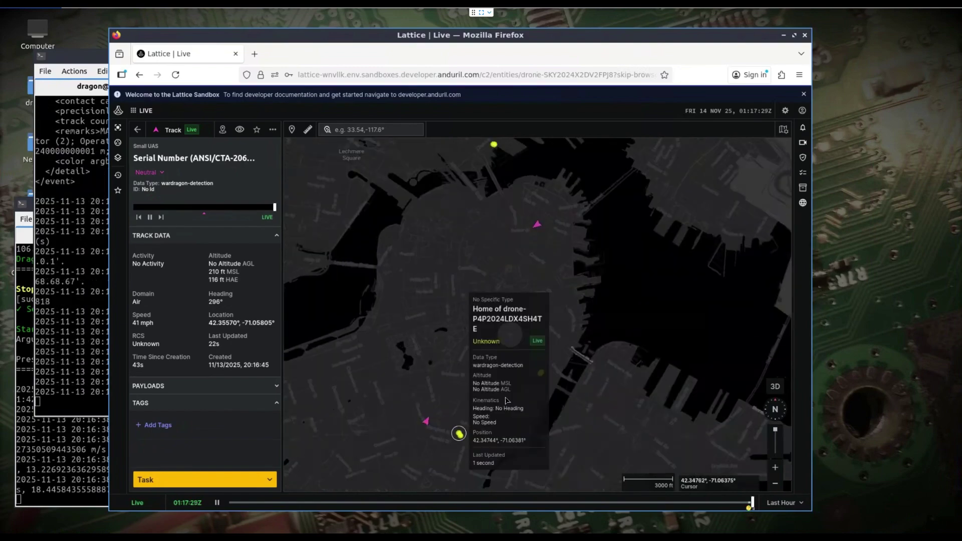
{"action": "scroll", "coordinate": [551, 370], "scroll_direction": "up", "scroll_amount": 2}
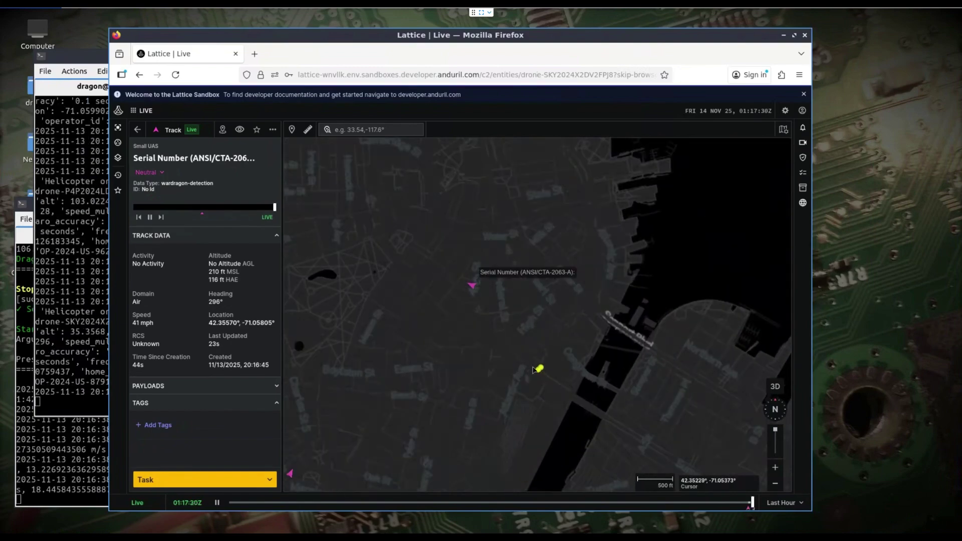
{"action": "mouse_move", "coordinate": [541, 369]}
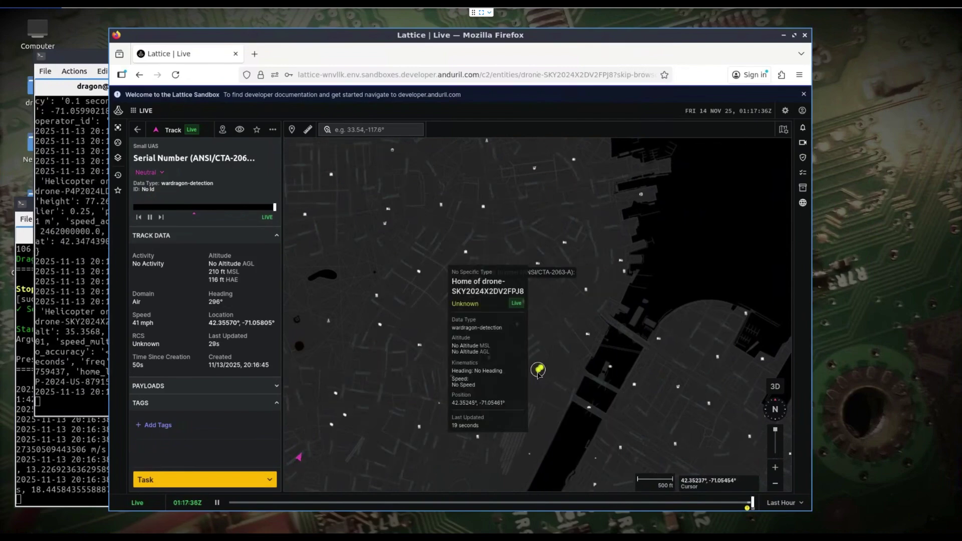
{"action": "scroll", "coordinate": [539, 369], "scroll_direction": "down", "scroll_amount": 3}
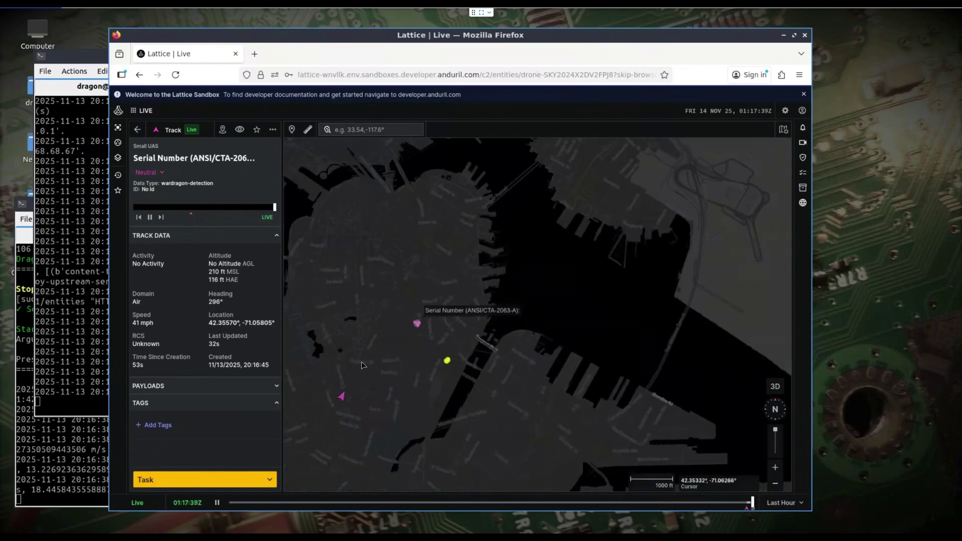
{"action": "scroll", "coordinate": [351, 387], "scroll_direction": "up", "scroll_amount": 3}
{"action": "mouse_move", "coordinate": [336, 365]}
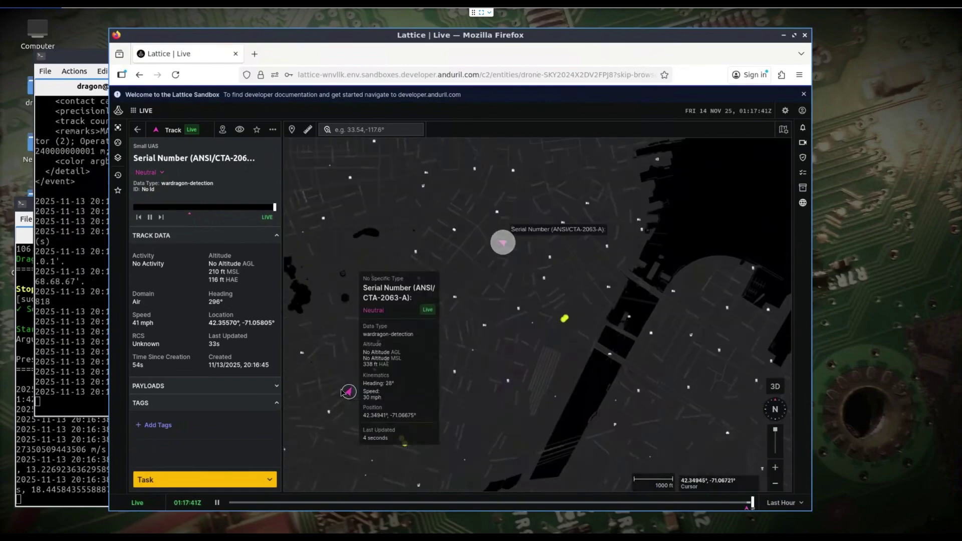
{"action": "scroll", "coordinate": [326, 368], "scroll_direction": "up", "scroll_amount": 5}
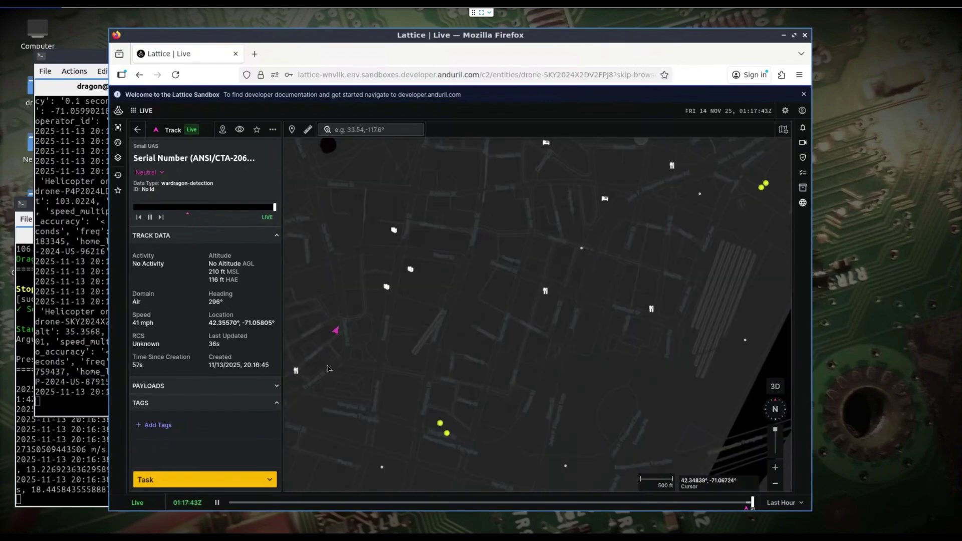
{"action": "left_click_drag", "start_coordinate": [355, 364], "coordinate": [396, 335]}
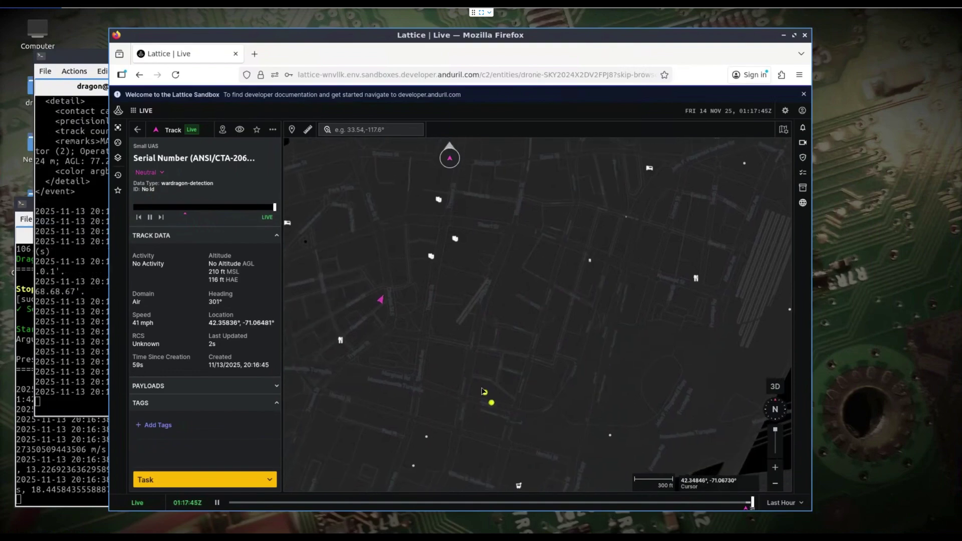
{"action": "mouse_move", "coordinate": [486, 394]}
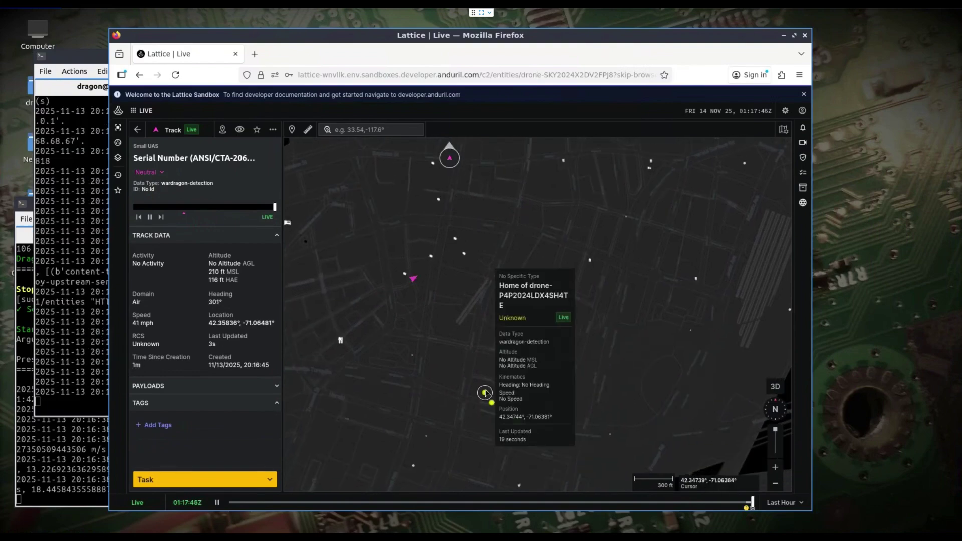